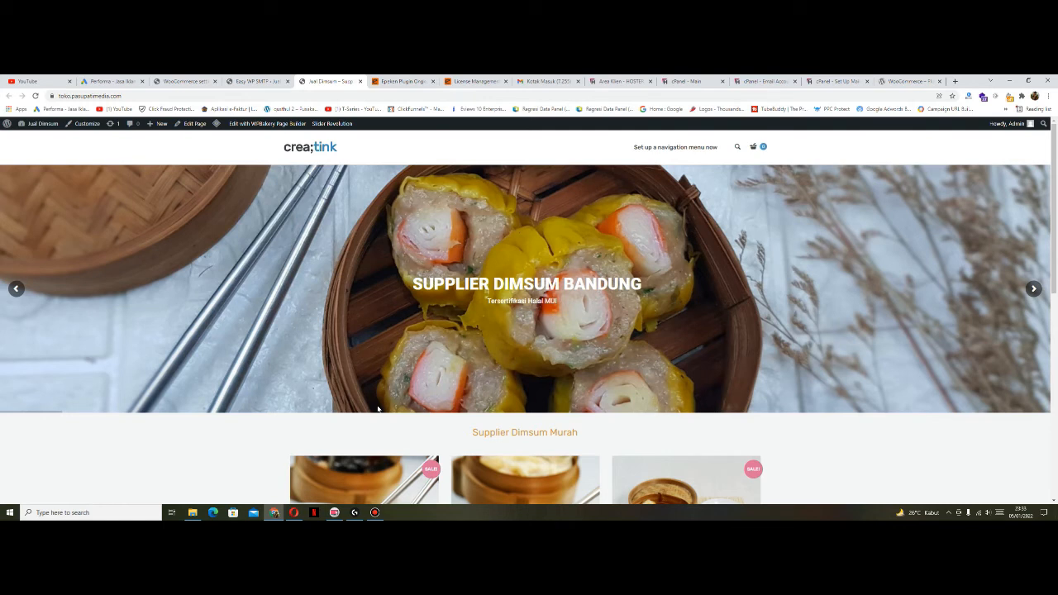
Step: Open the pasupati hosting account's File Manager from the Hoster client area's Quick Shortcuts
click(619, 81)
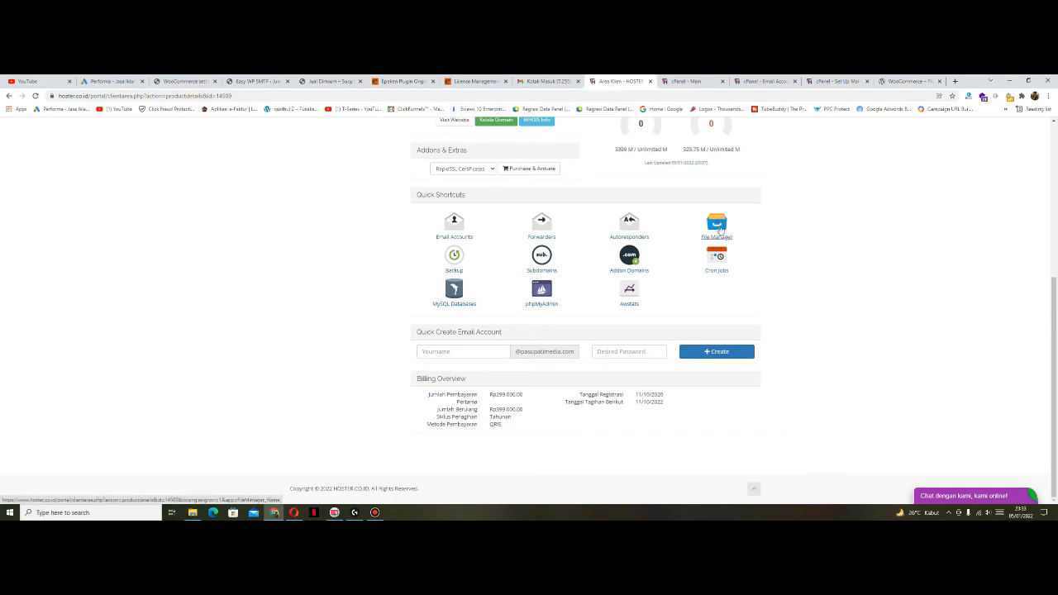
click(692, 81)
scroll(153, 187, down, 2)
scroll(152, 187, up, 2)
click(620, 81)
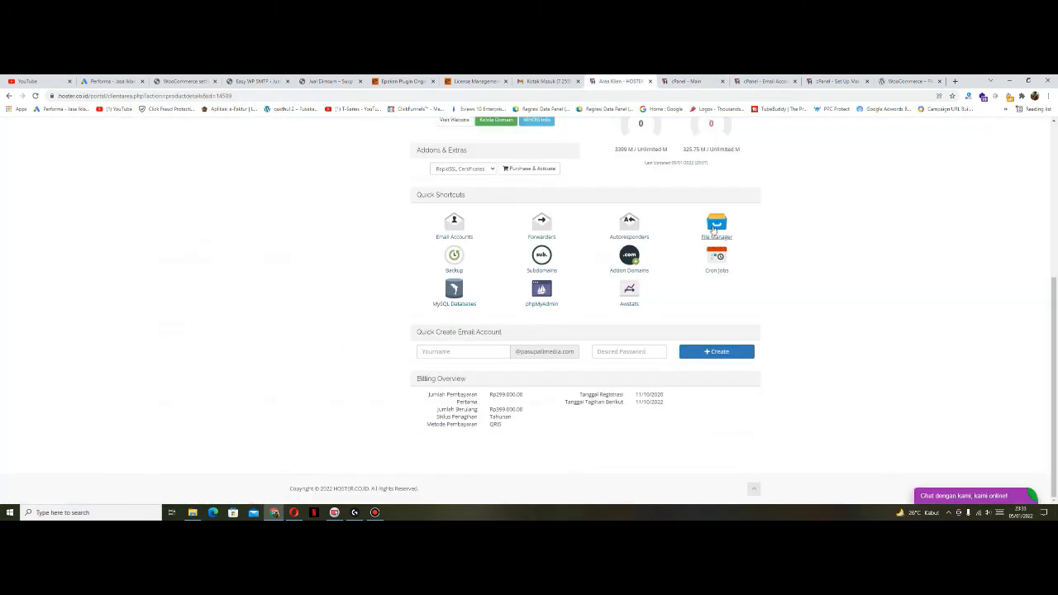
click(714, 229)
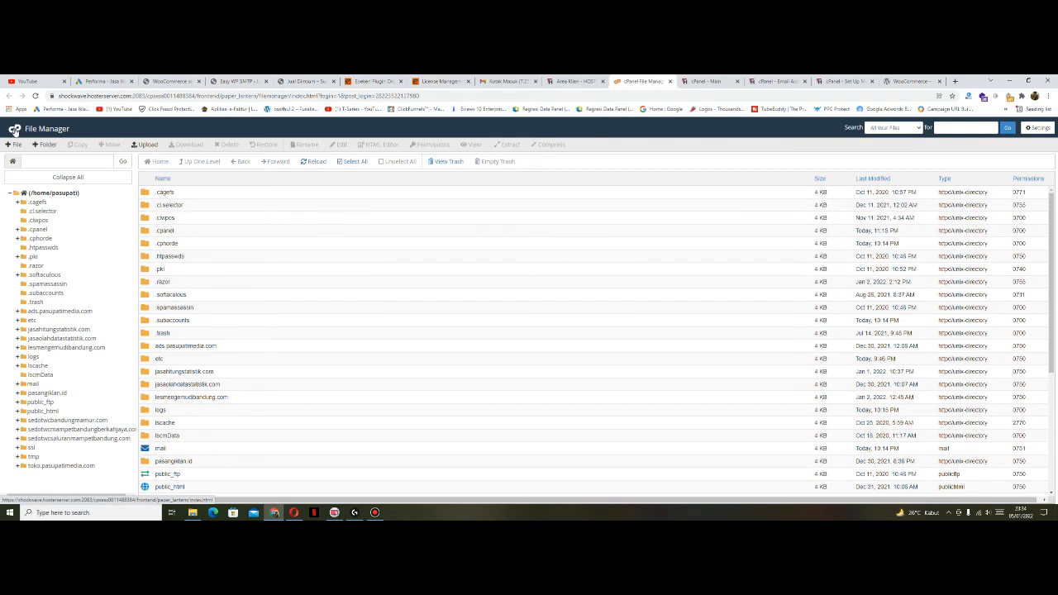
Step: Return to the cPanel home page and open Email Accounts from the Email section
click(14, 130)
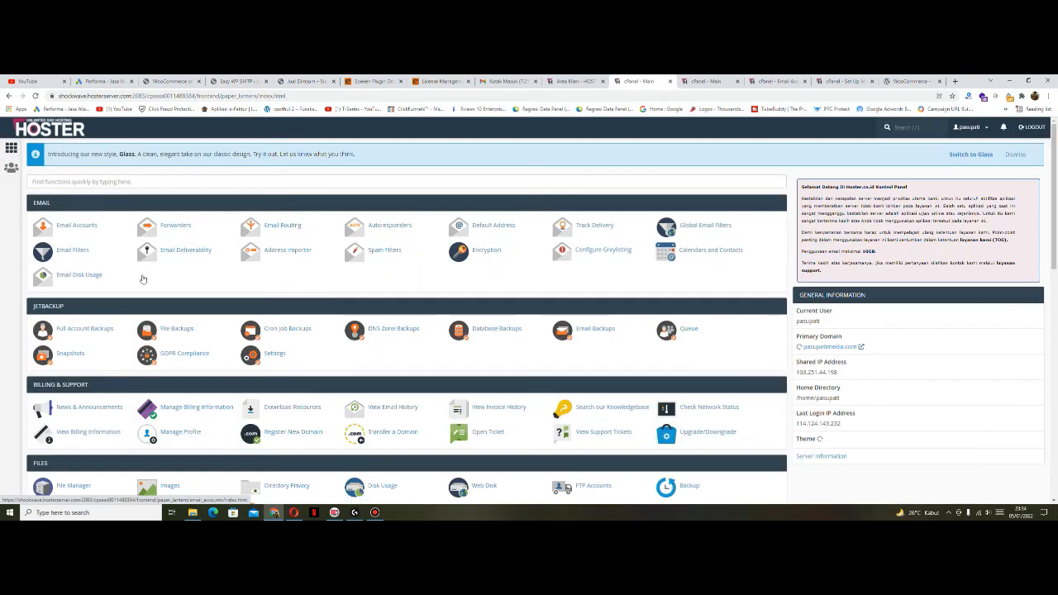
scroll(372, 236, down, 6)
scroll(334, 242, up, 3)
scroll(334, 242, up, 3)
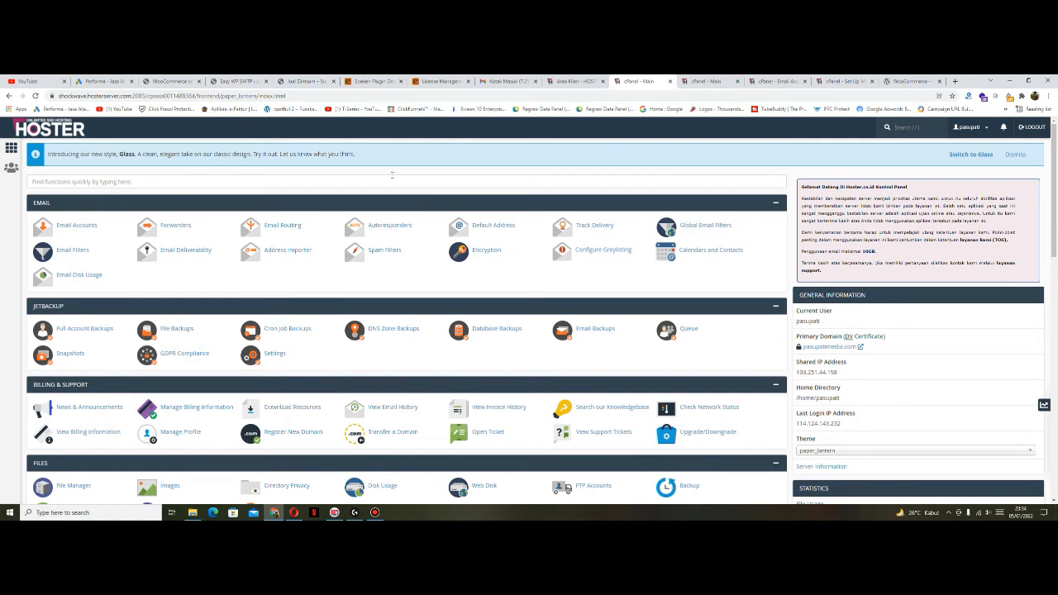
click(76, 225)
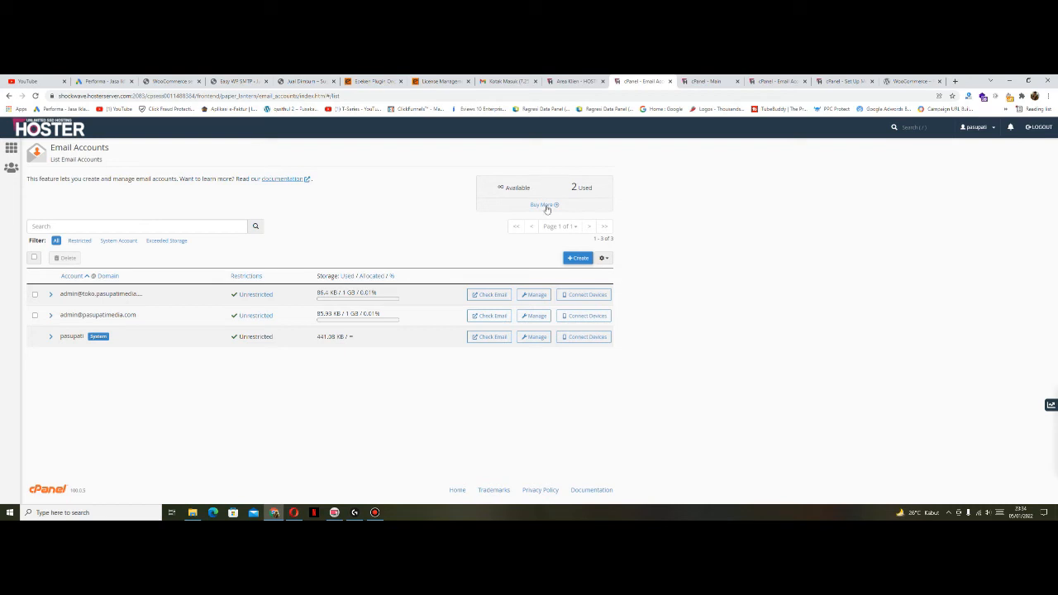
Step: Start a new email account on the toko.pasupatimedia.com domain
click(576, 260)
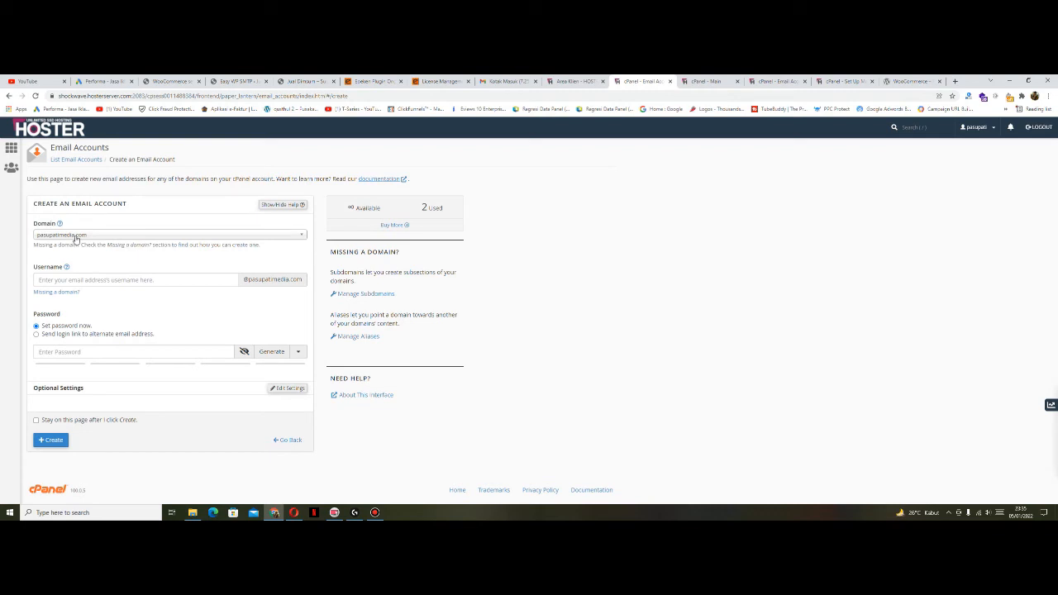
click(76, 236)
scroll(88, 297, down, 5)
drag(236, 279, 304, 281)
double_click(262, 306)
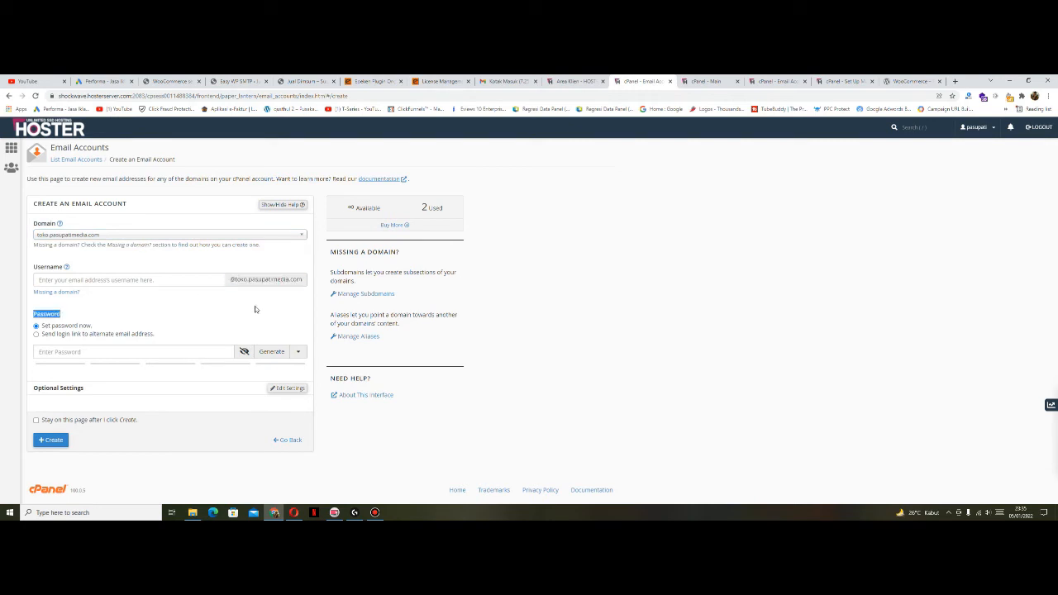
click(178, 281)
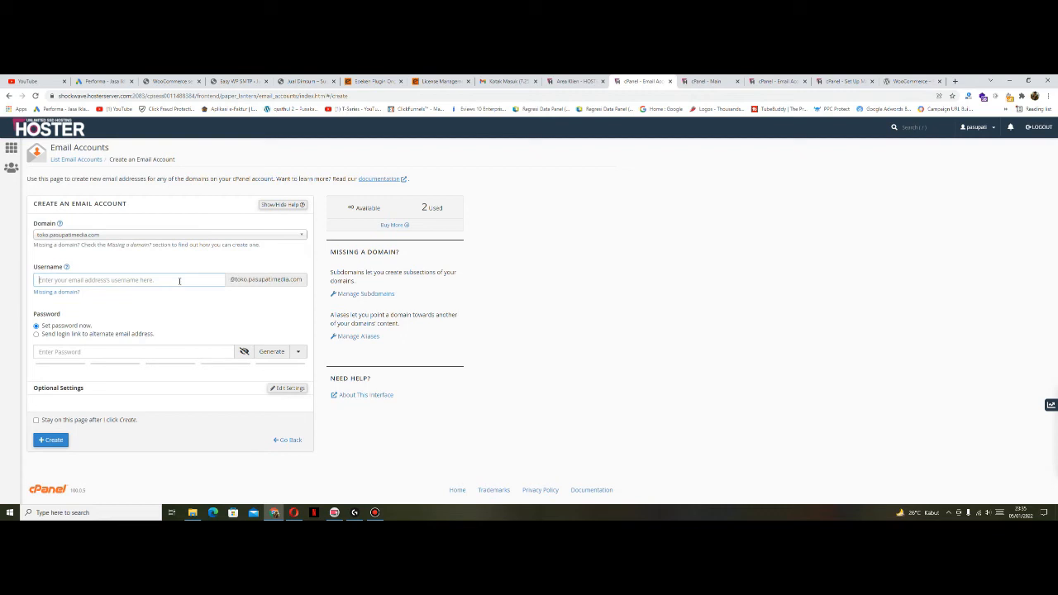
click(179, 305)
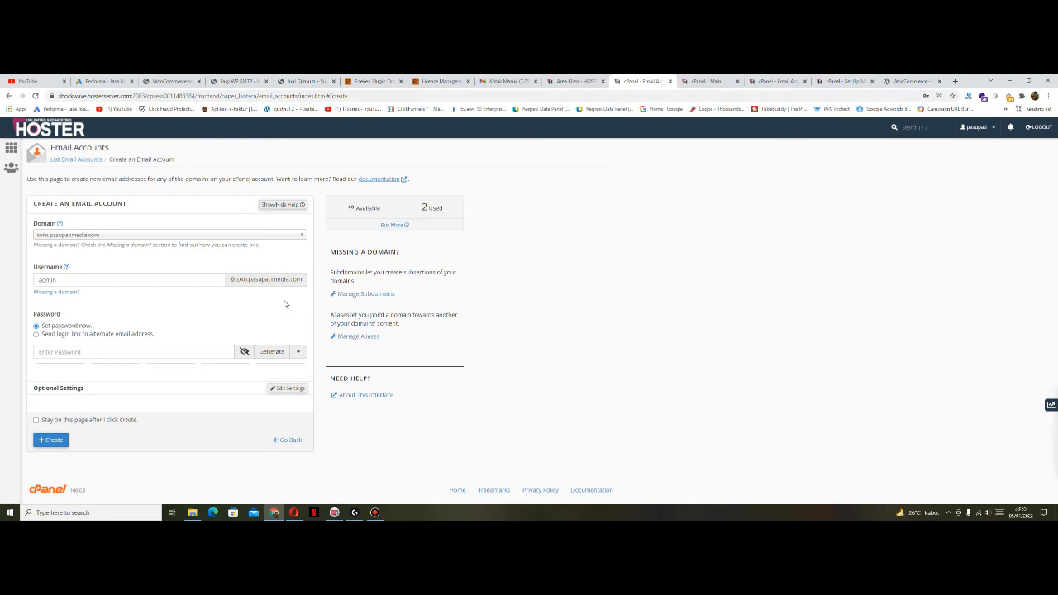
click(171, 354)
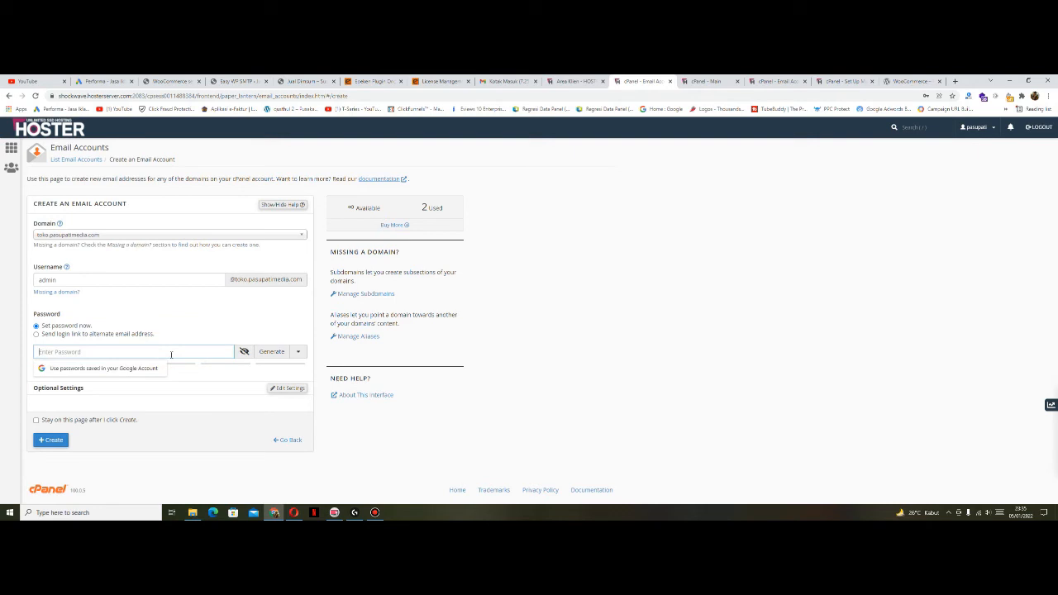
text(••••••••)
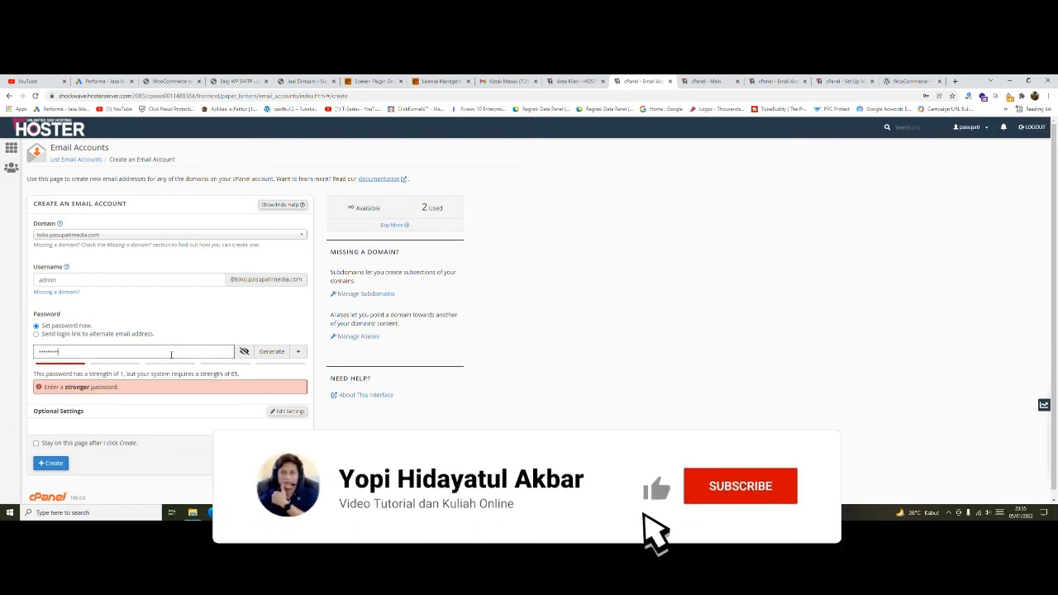
text(••)
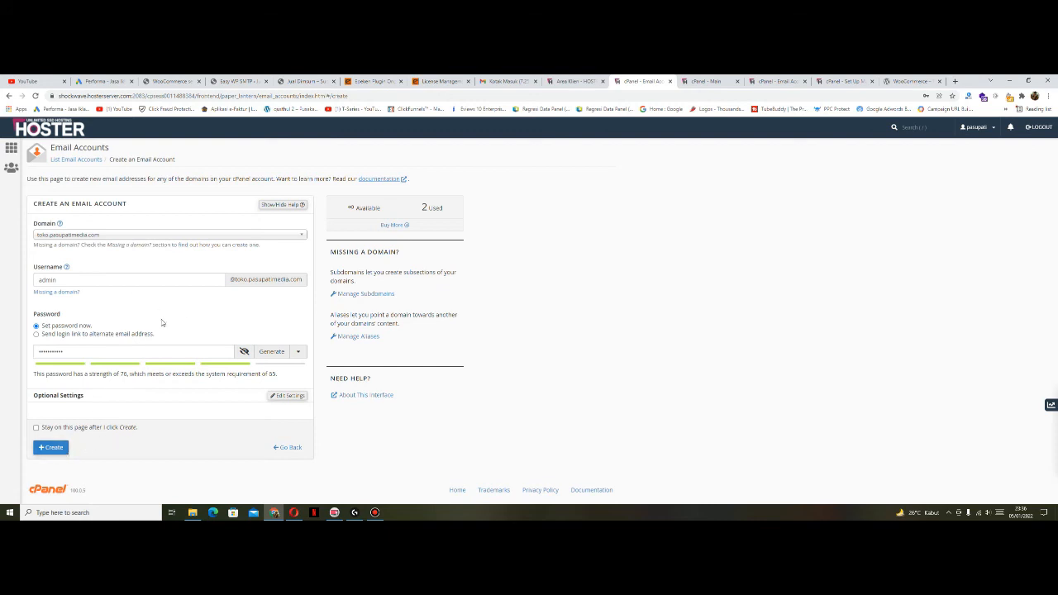
Step: Leave the new-account form and go back to the Email Accounts list
click(290, 447)
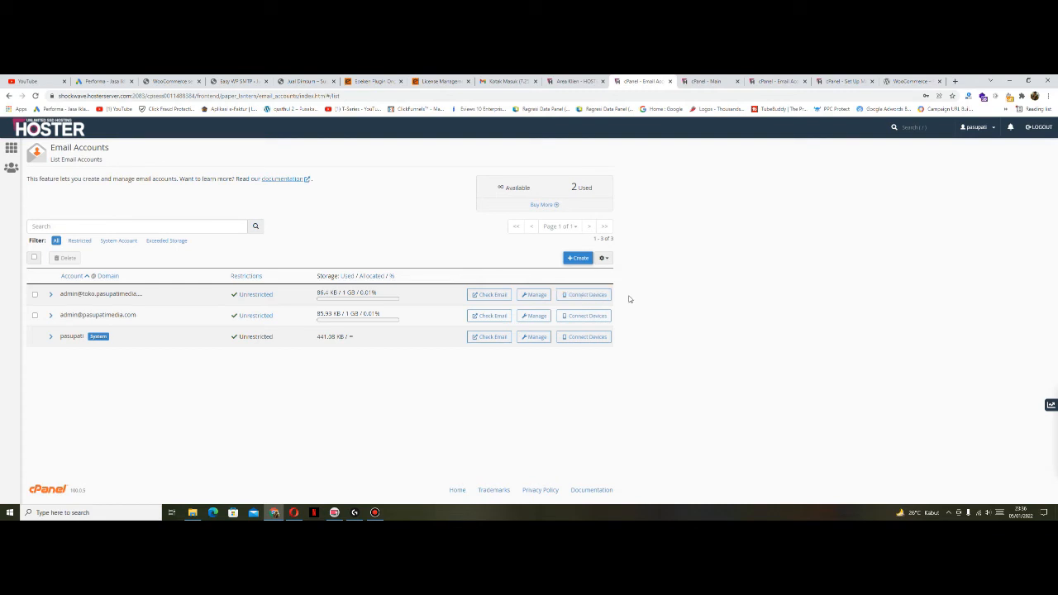
click(599, 295)
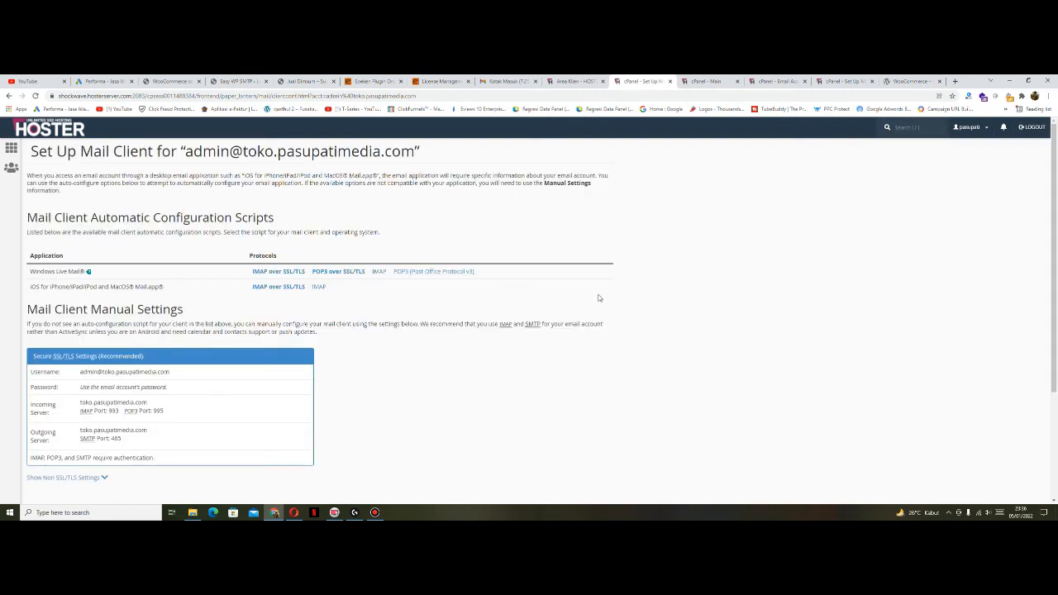
scroll(599, 298, down, 1)
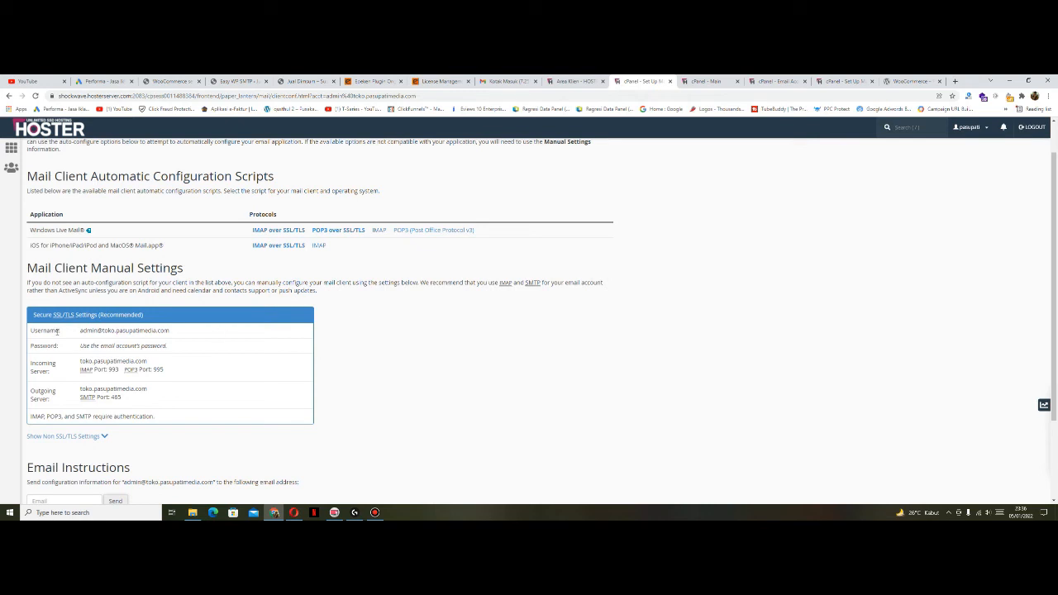
drag(166, 346, 95, 346)
click(309, 356)
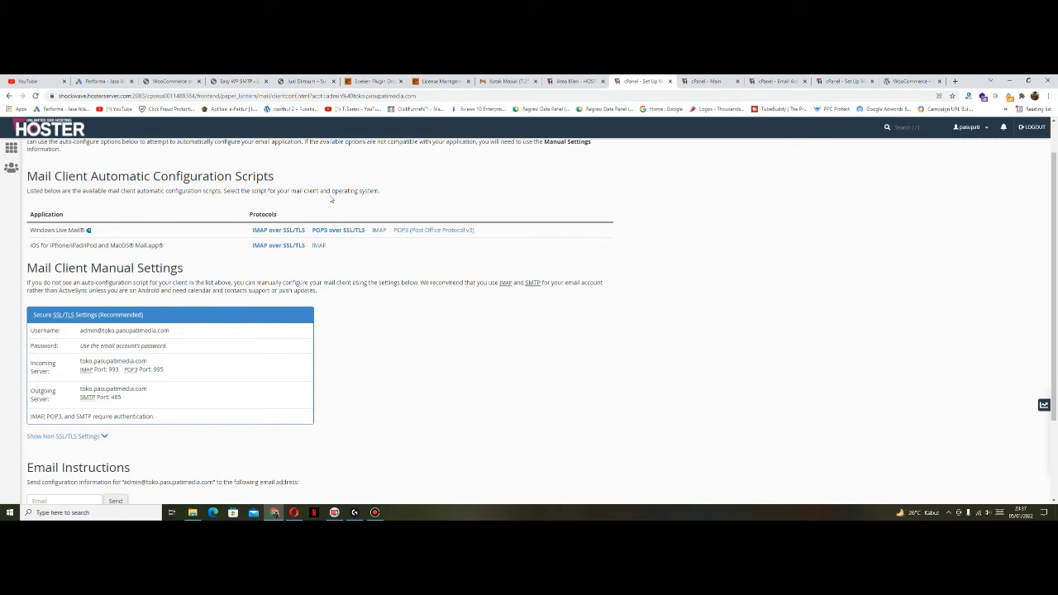
click(301, 86)
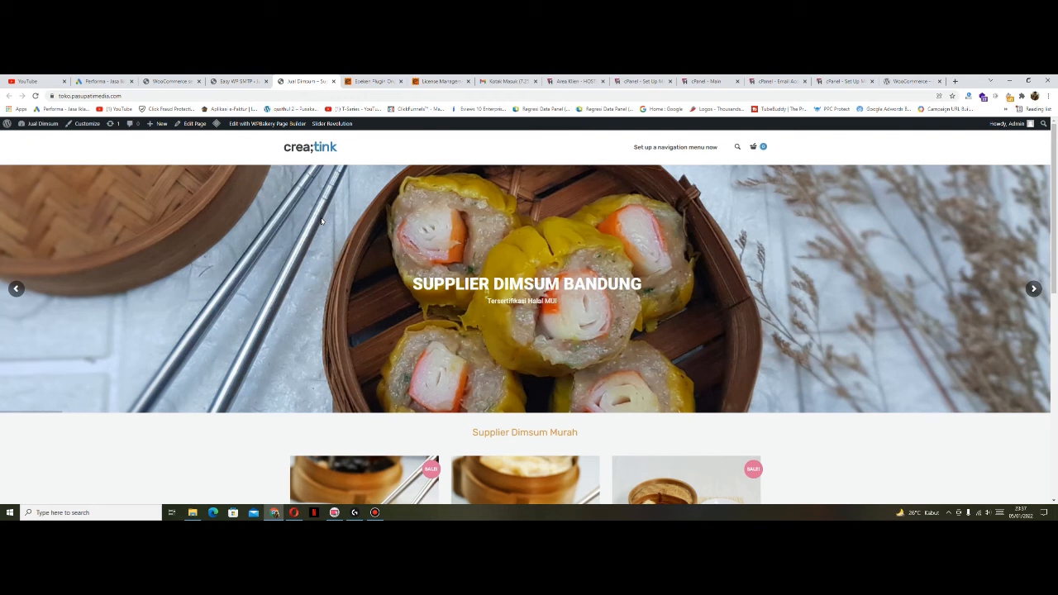
Step: Search Plugins > Add New for Easy WP SMTP and confirm it is already installed and active
click(243, 81)
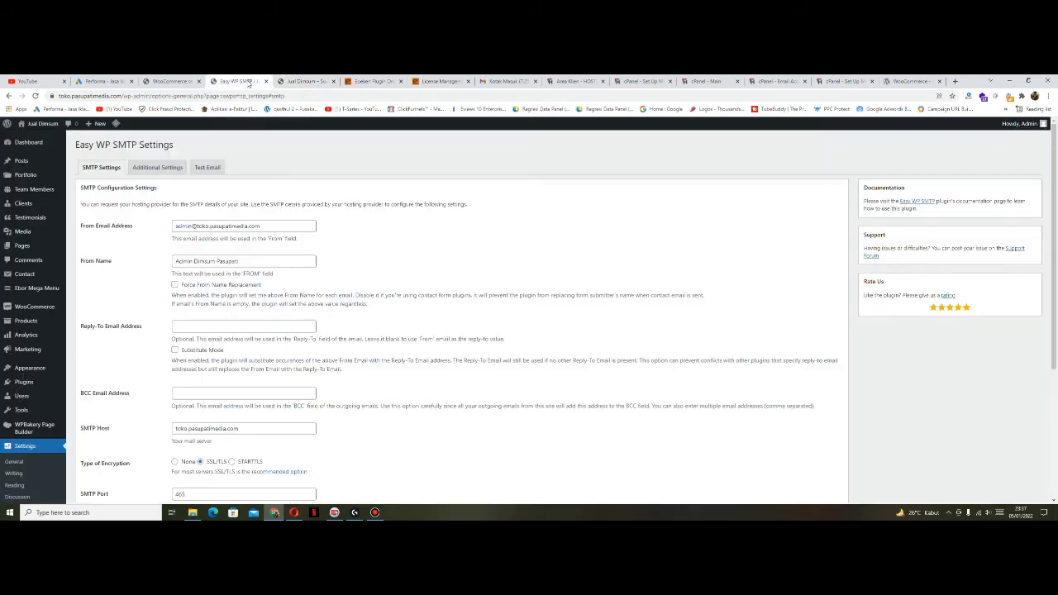
mouse_move(51, 385)
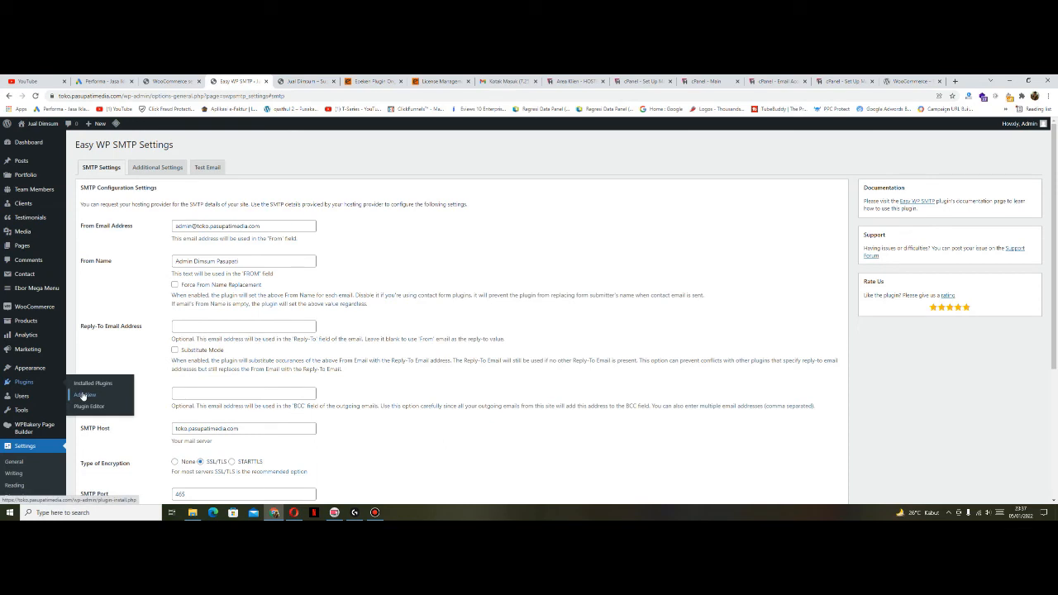
click(83, 396)
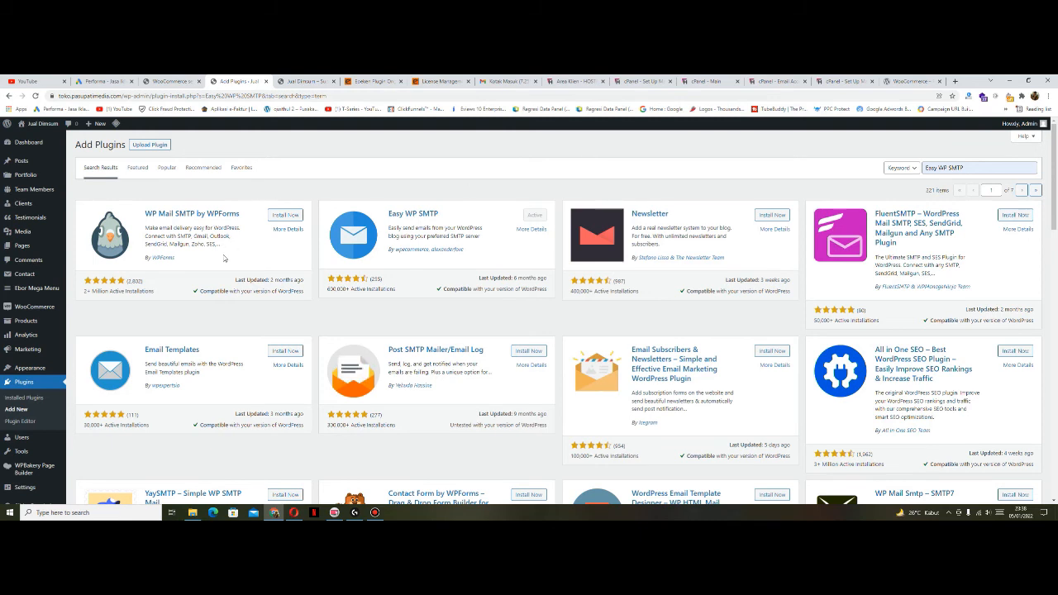
scroll(233, 248, down, 2)
scroll(207, 254, up, 1)
scroll(130, 312, down, 1)
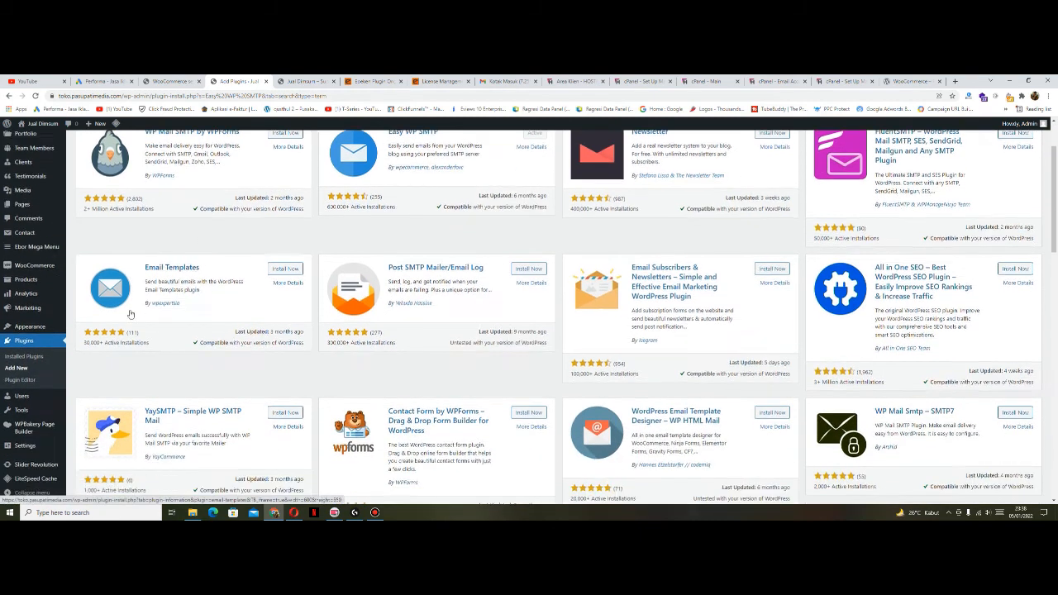
scroll(389, 187, up, 1)
scroll(386, 187, up, 2)
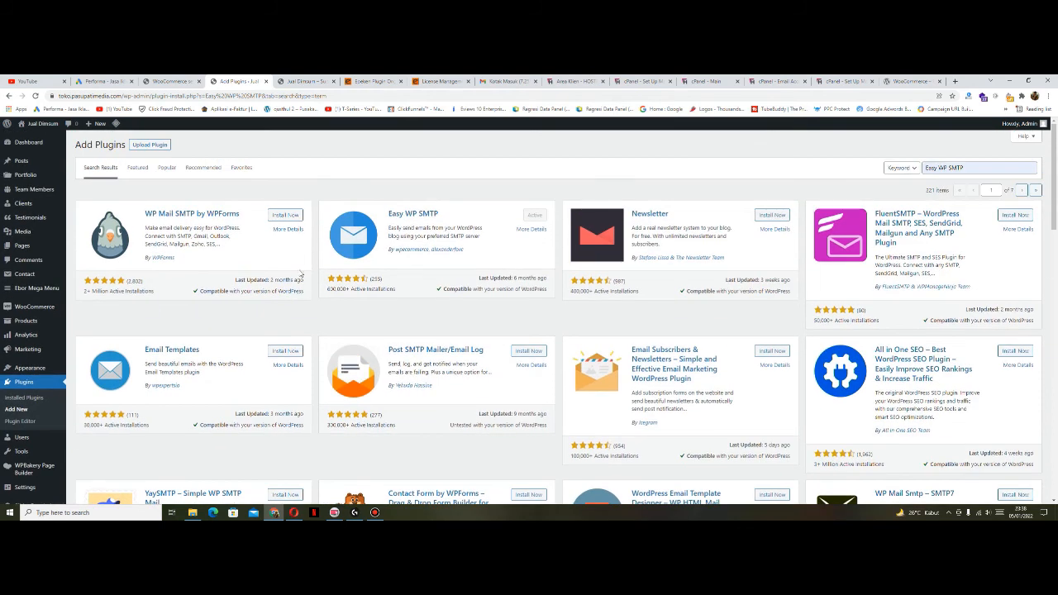
scroll(226, 321, down, 3)
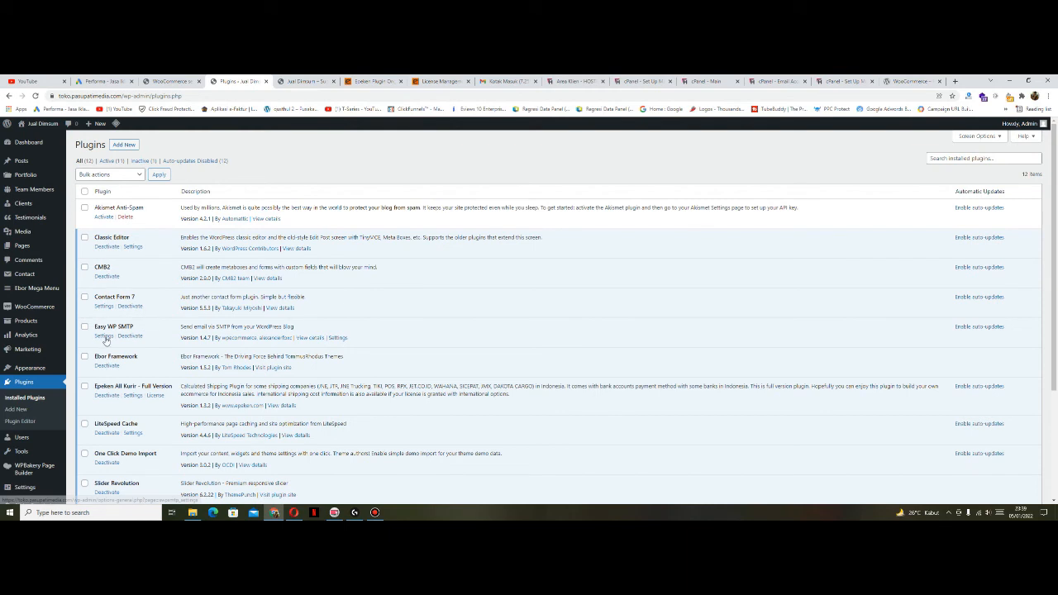
Step: Open the Easy WP SMTP Settings page and look over its fields
click(103, 336)
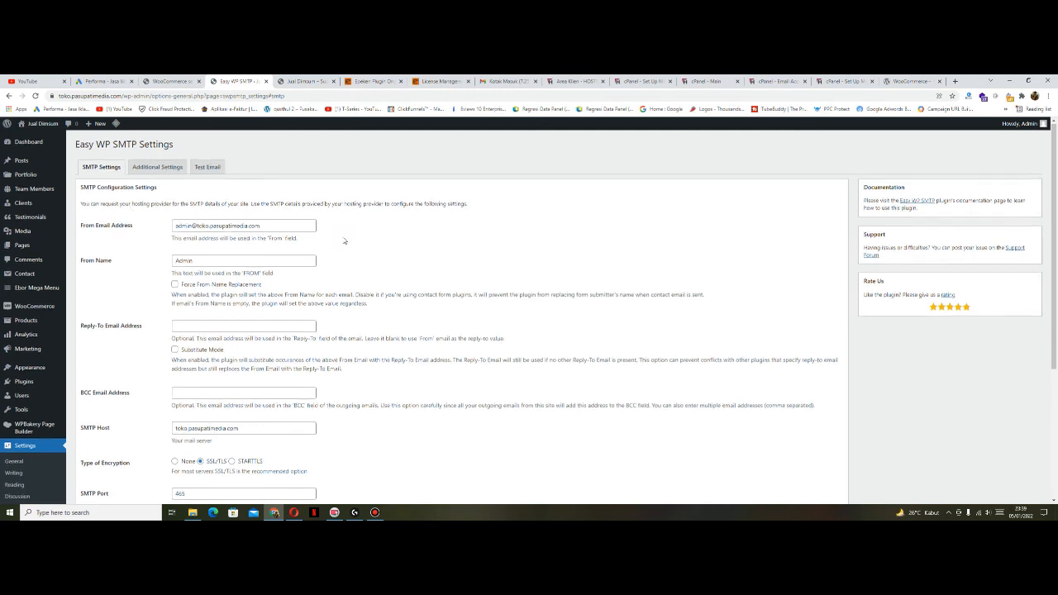
scroll(344, 238, down, 2)
scroll(329, 291, up, 2)
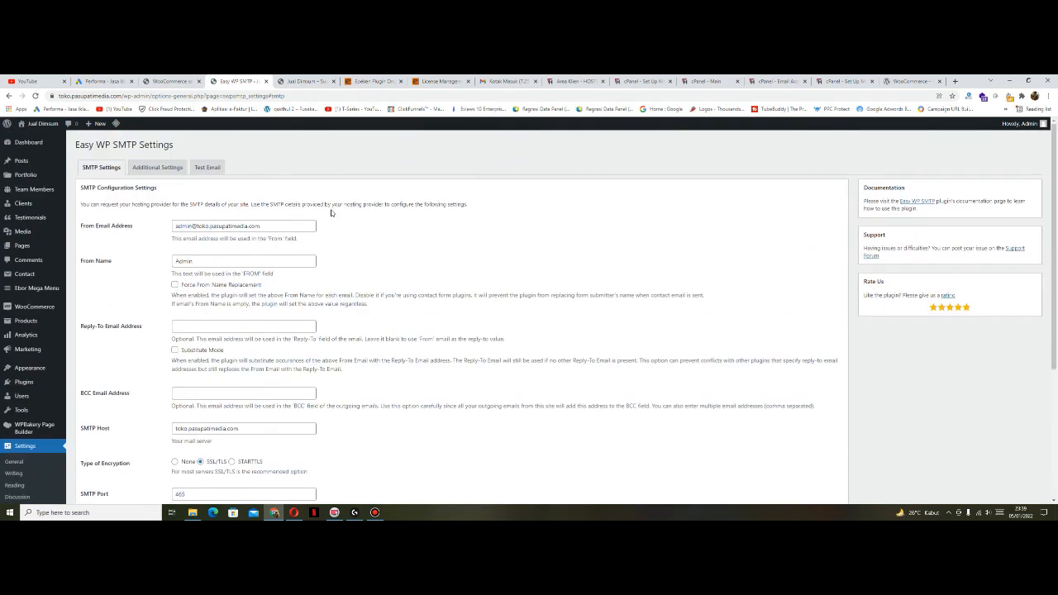
click(779, 81)
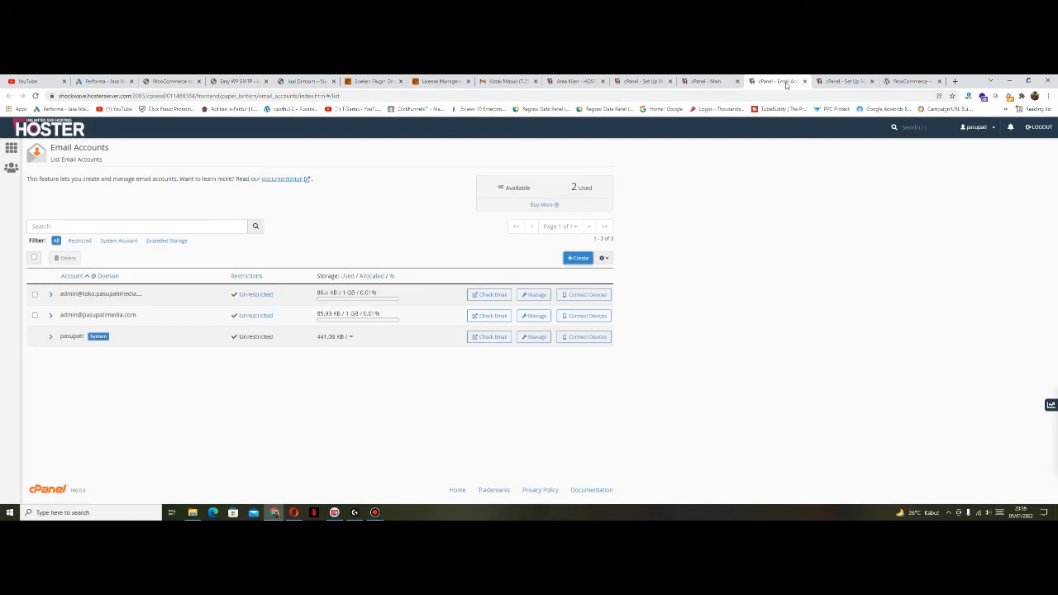
click(844, 81)
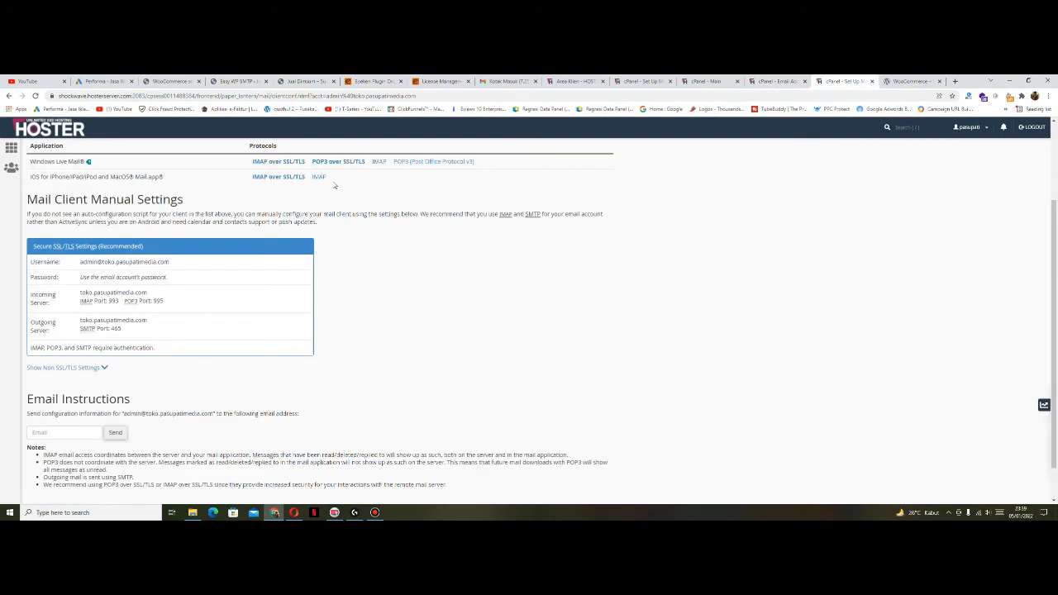
click(238, 81)
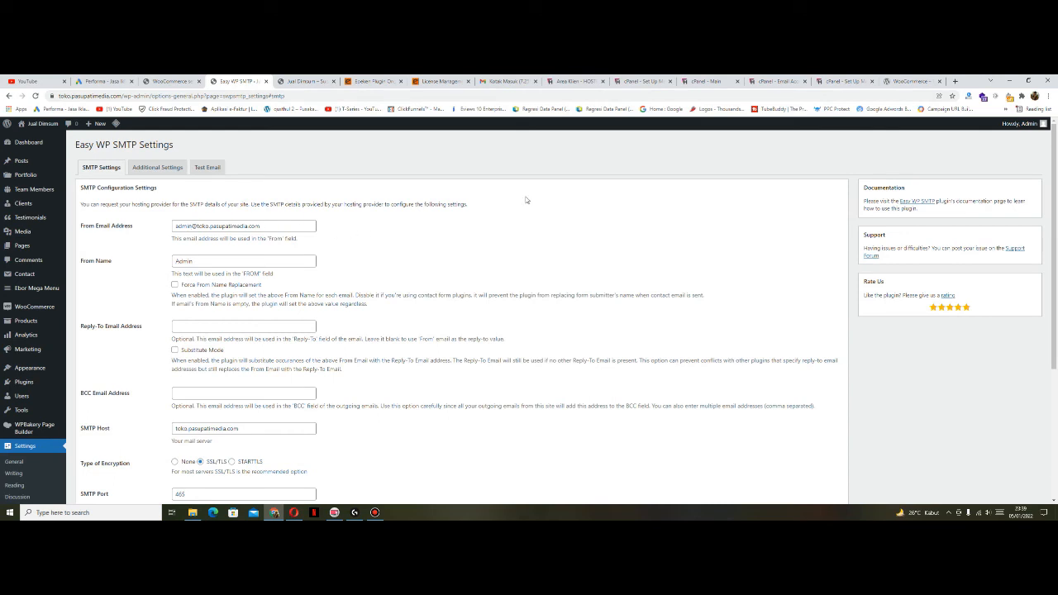
click(831, 81)
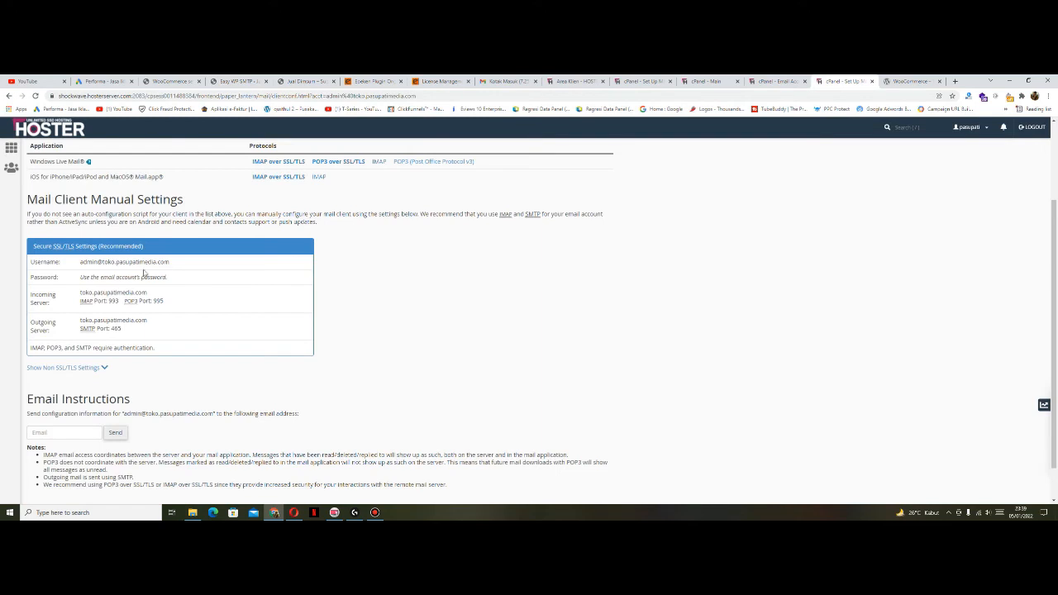
drag(180, 263, 80, 261)
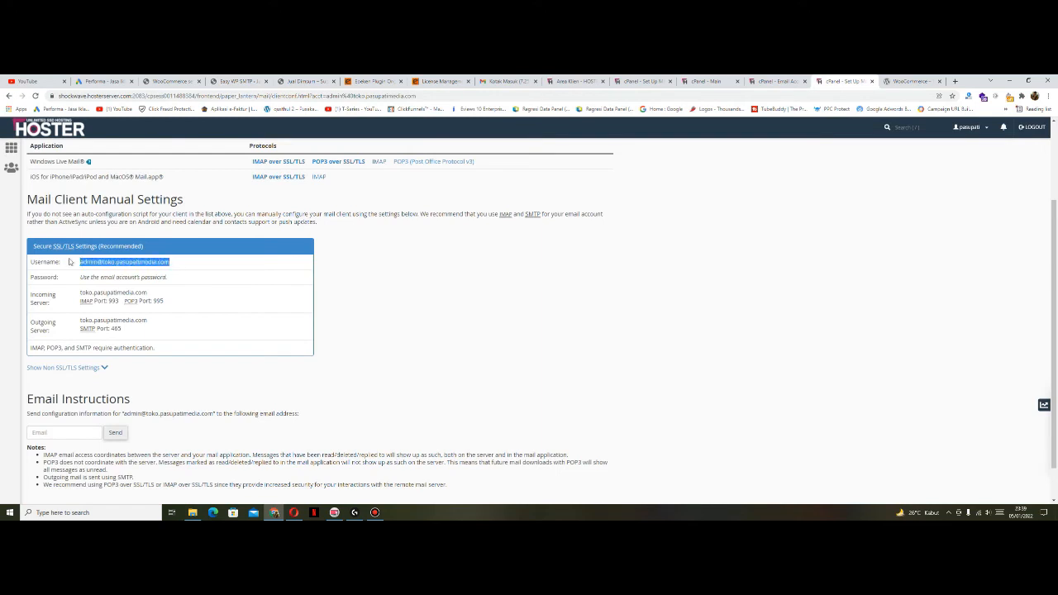
click(291, 272)
Step: Change the Easy WP SMTP From Name to 'Admin Dimsum Pasupati' and review the SMTP fields below
click(236, 81)
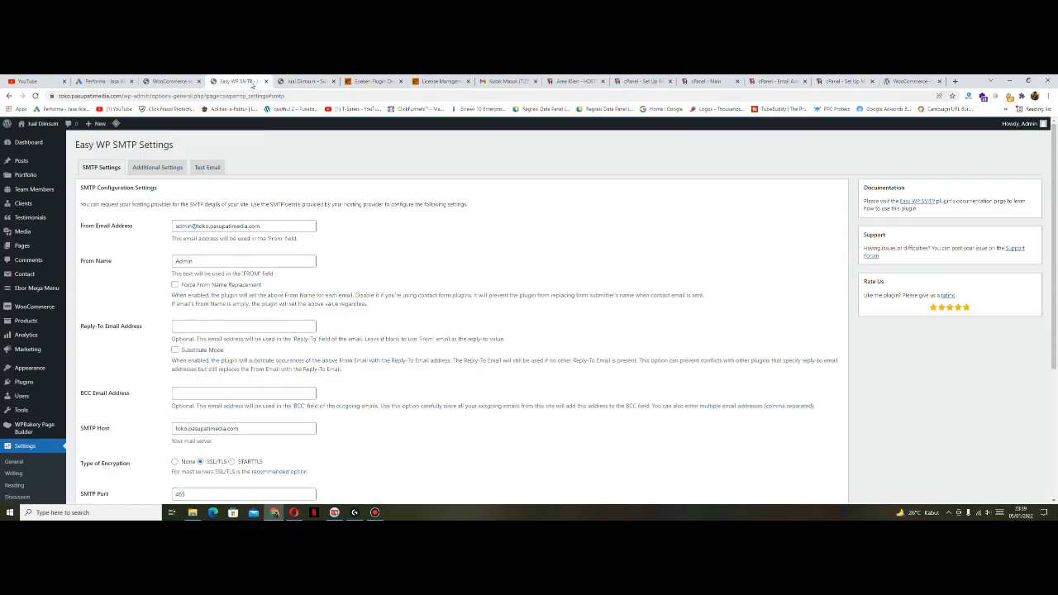
click(202, 260)
text(Dimsum Pasupati)
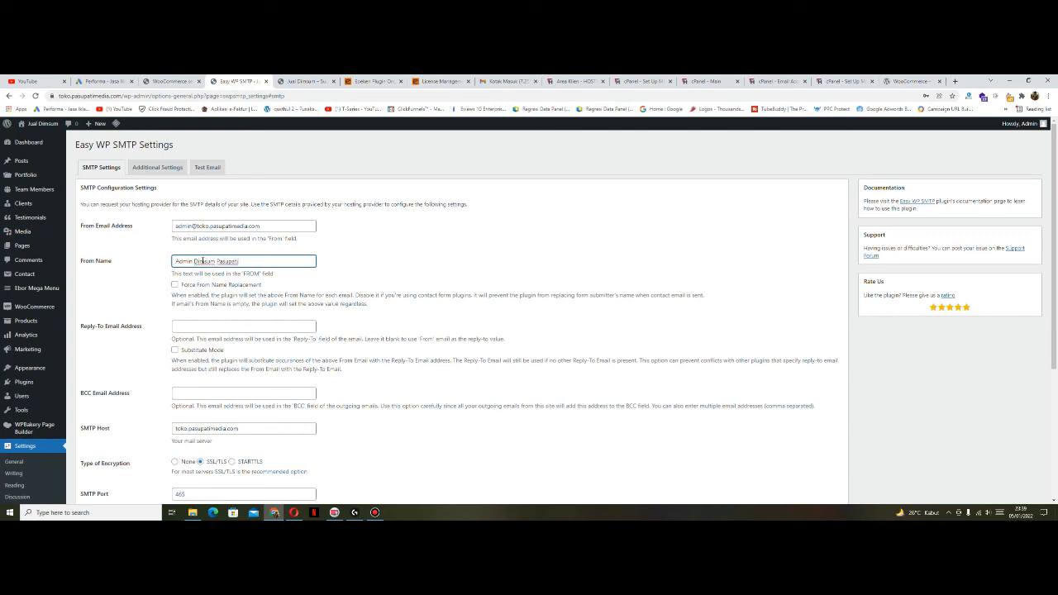
click(352, 273)
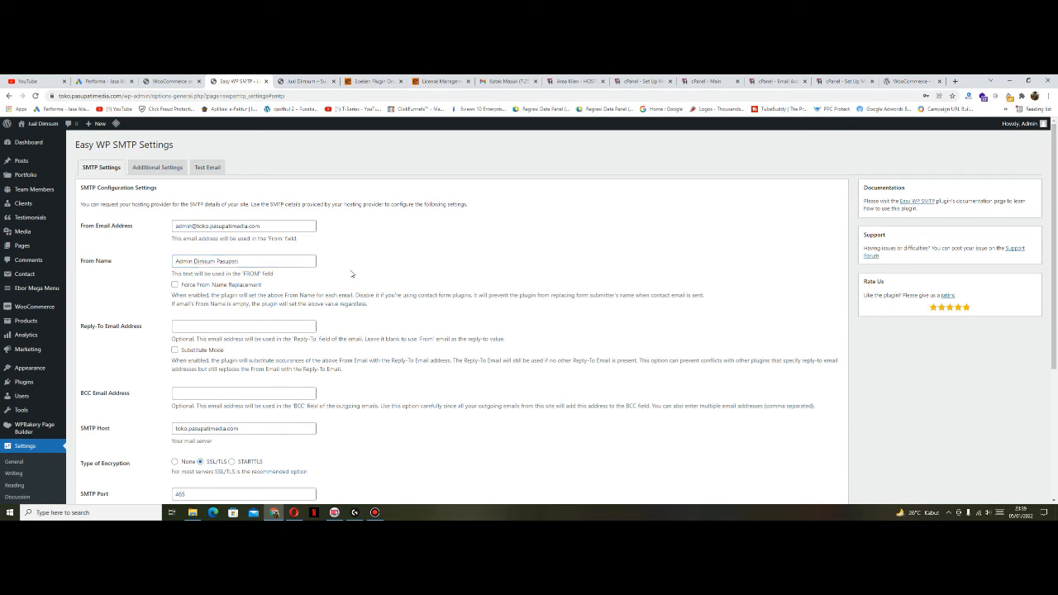
scroll(352, 273, down, 1)
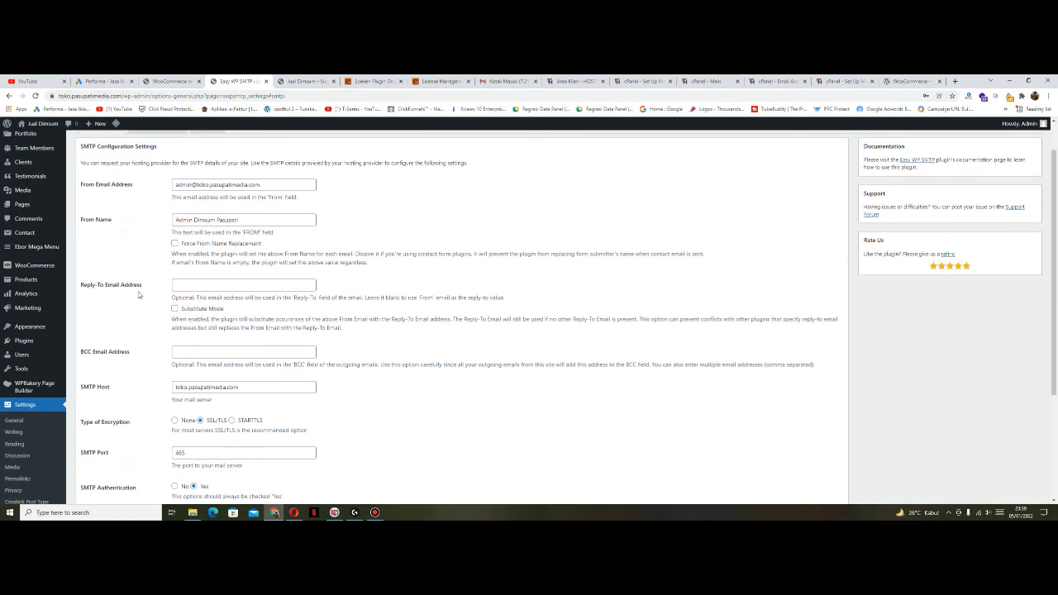
scroll(331, 368, down, 1)
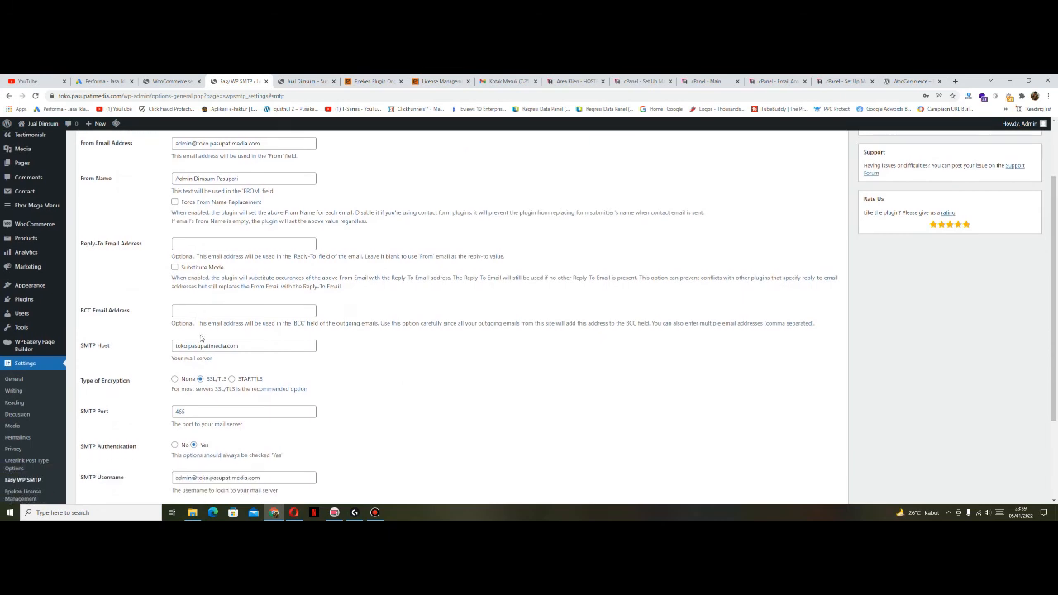
scroll(404, 368, down, 2)
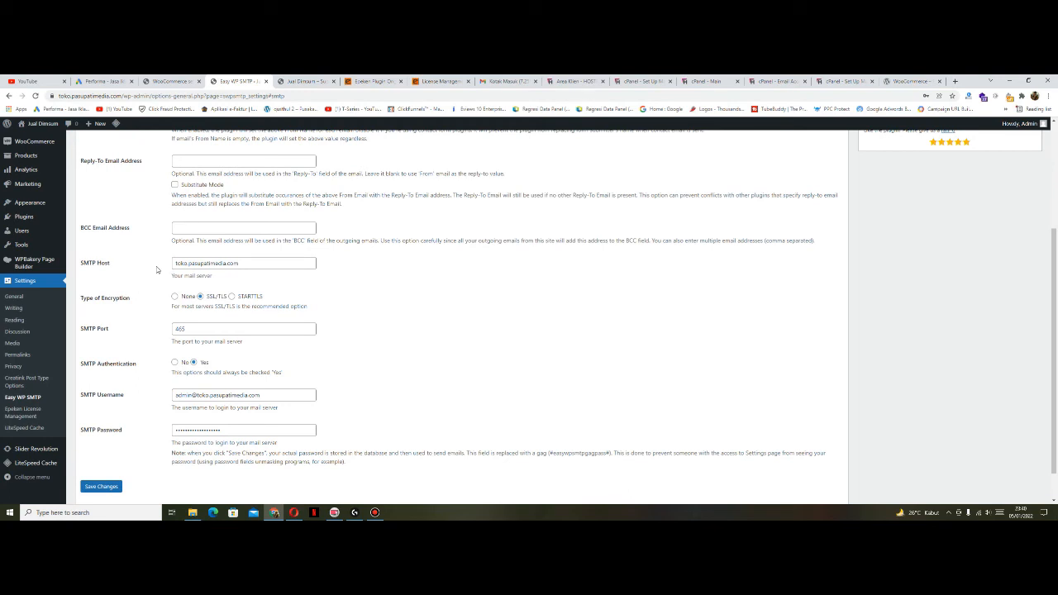
click(848, 82)
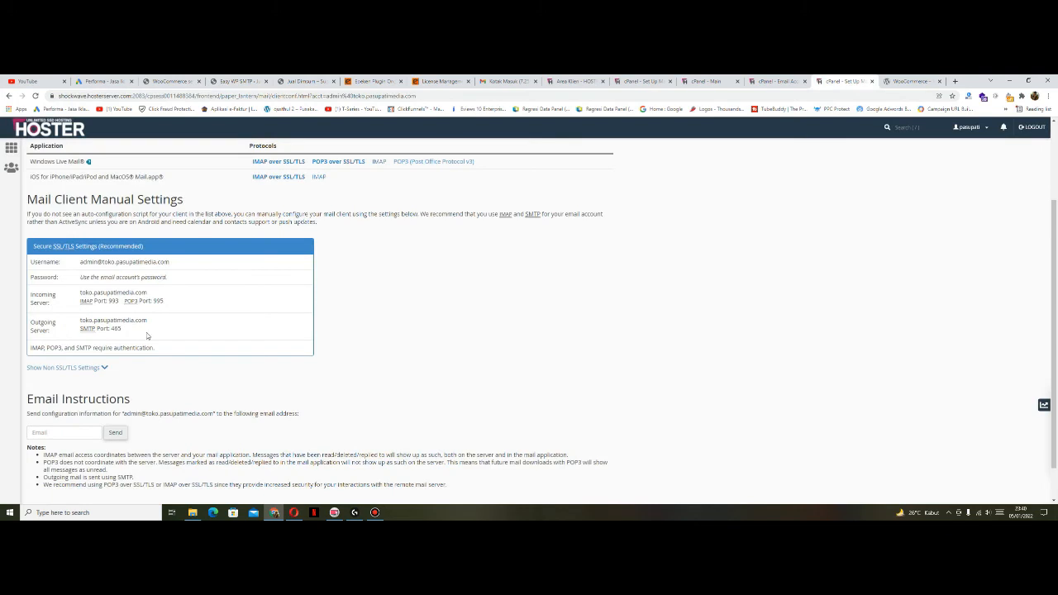
drag(166, 324, 79, 321)
click(240, 82)
drag(251, 265, 169, 261)
click(157, 257)
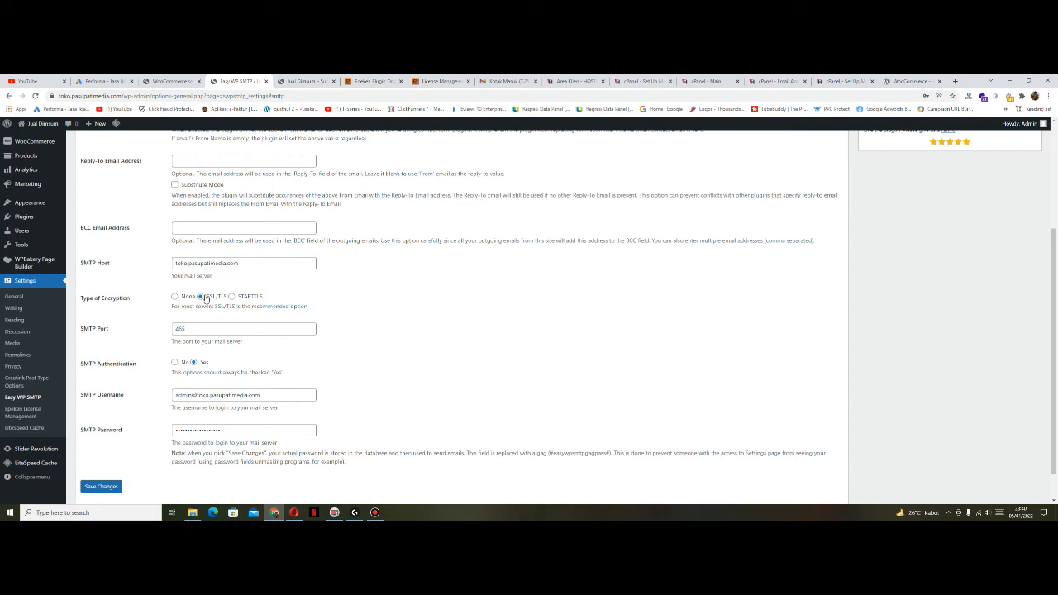
click(208, 325)
click(232, 314)
click(843, 81)
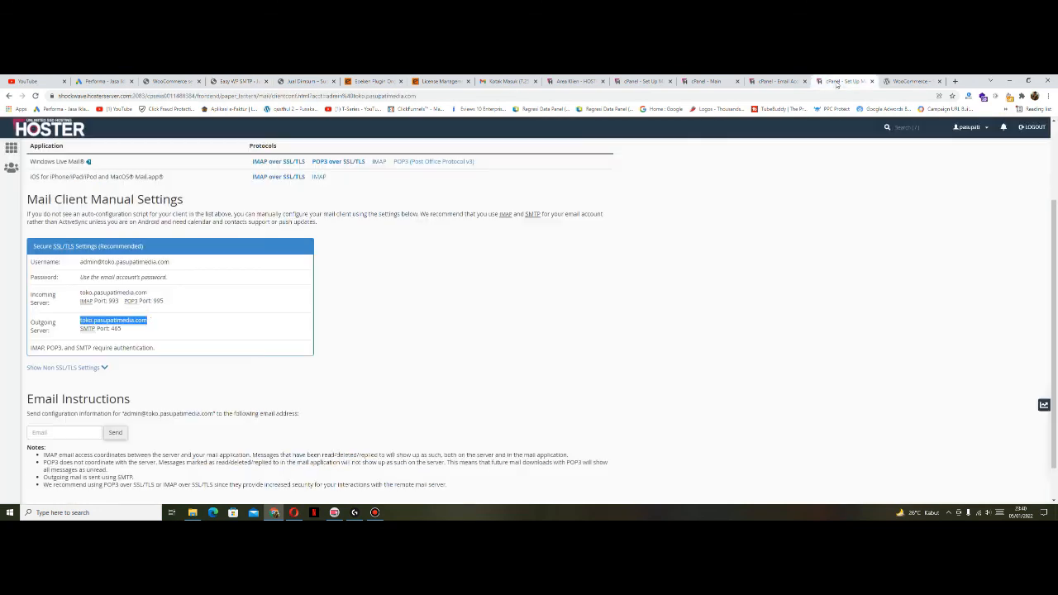
drag(135, 335, 84, 331)
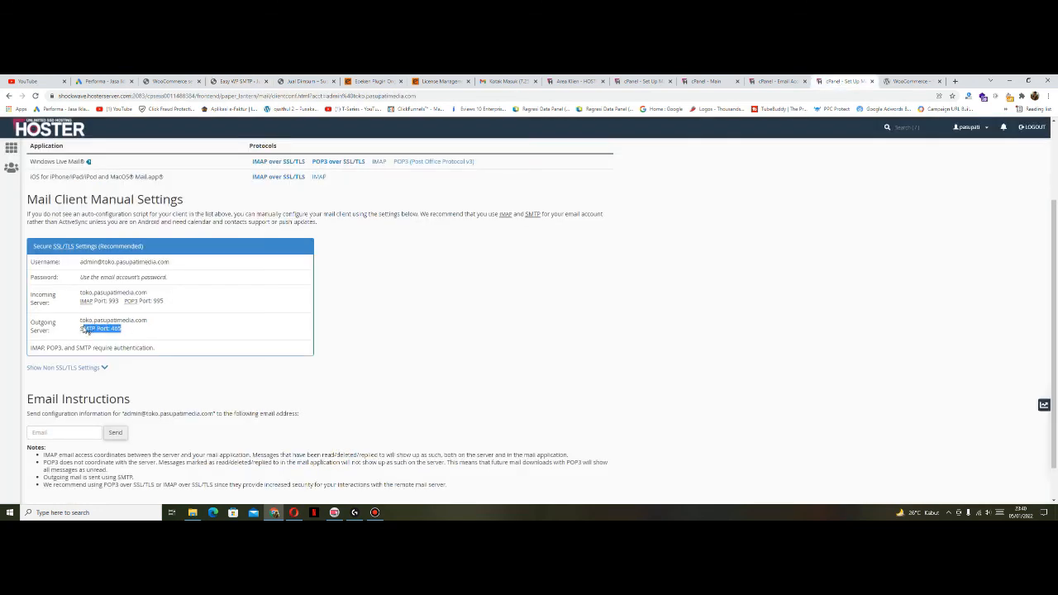
click(90, 331)
click(238, 81)
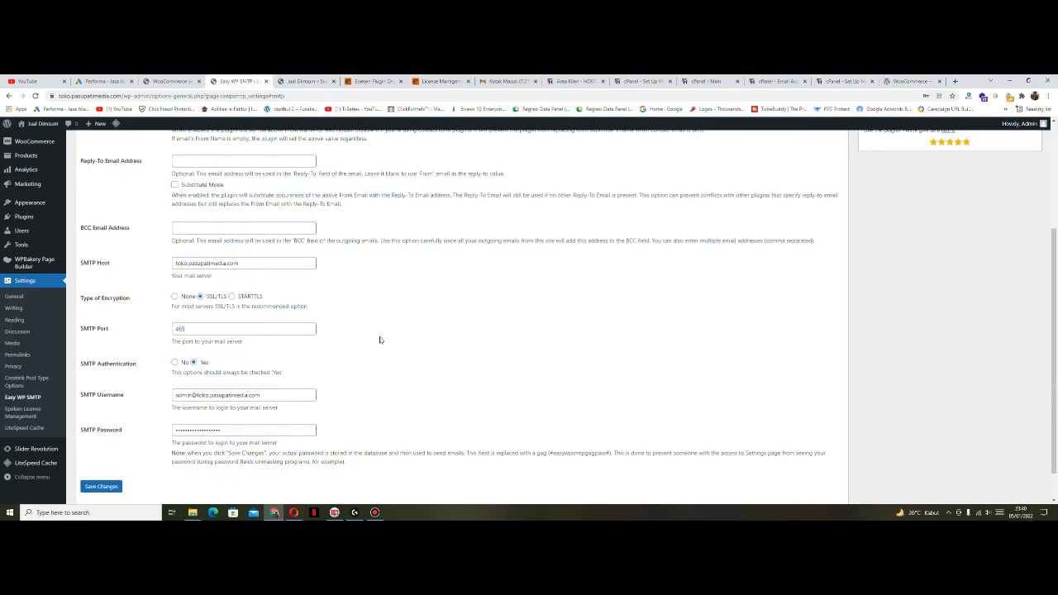
scroll(378, 338, down, 1)
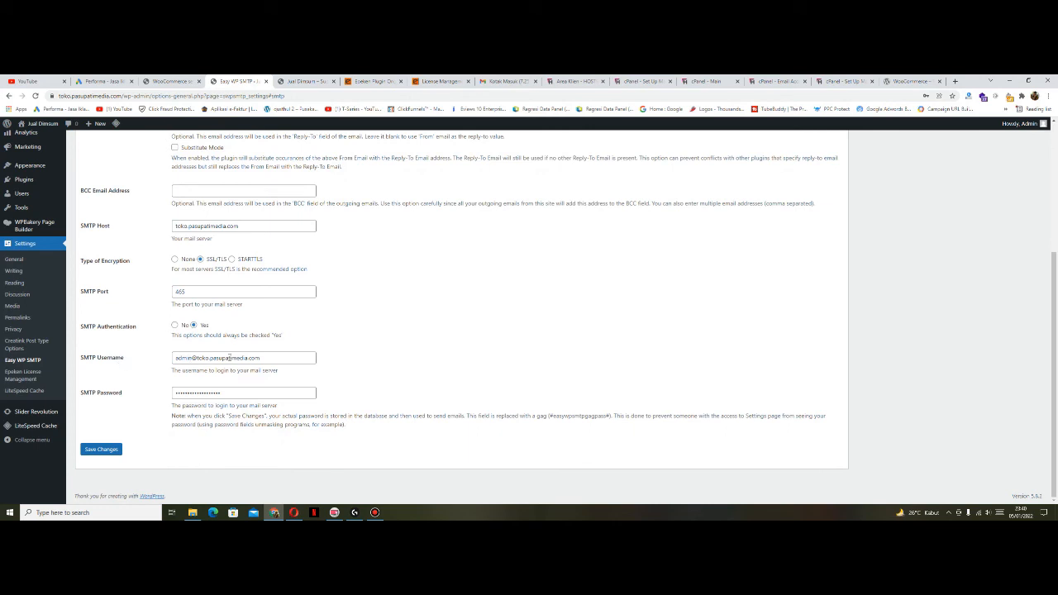
click(843, 81)
drag(178, 266, 78, 263)
click(431, 305)
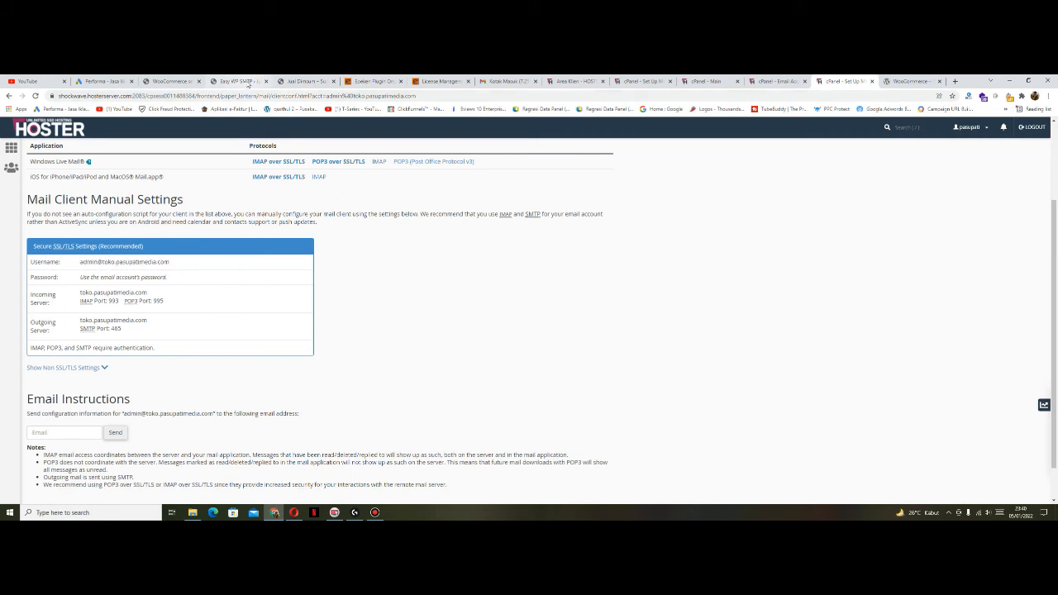
click(247, 81)
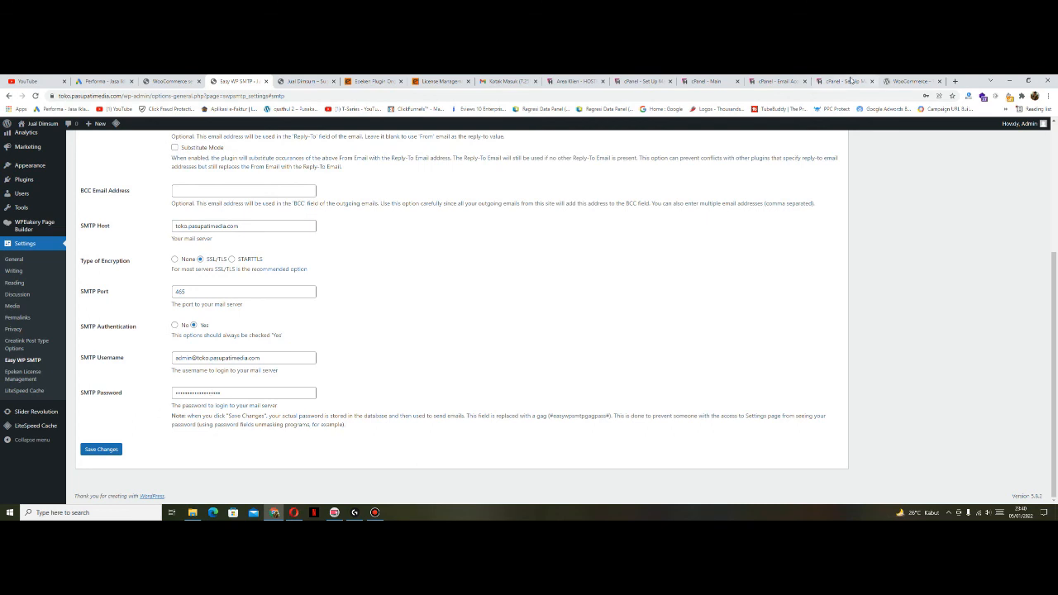
click(775, 81)
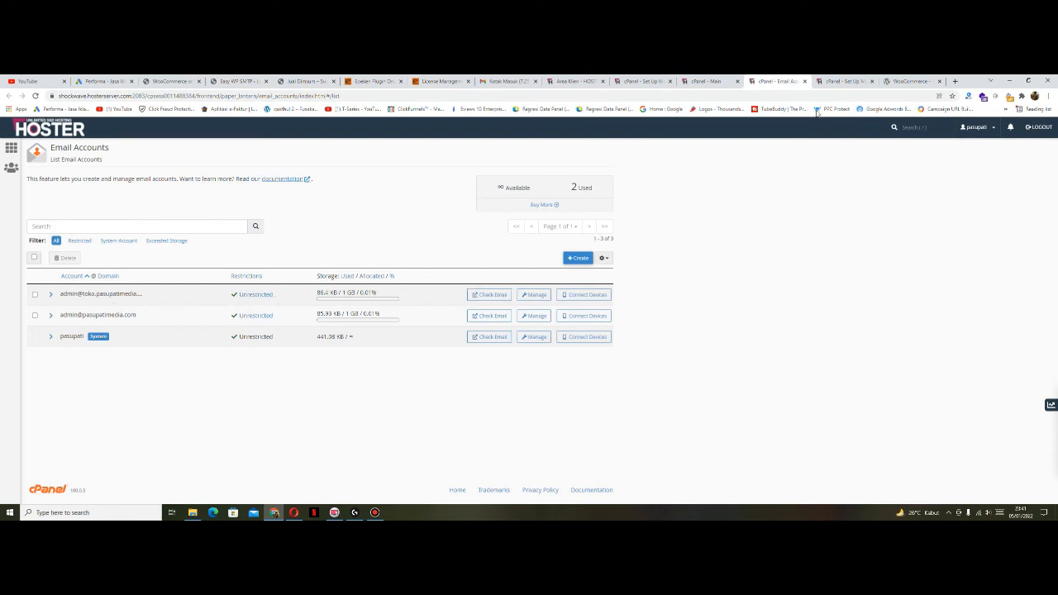
click(238, 81)
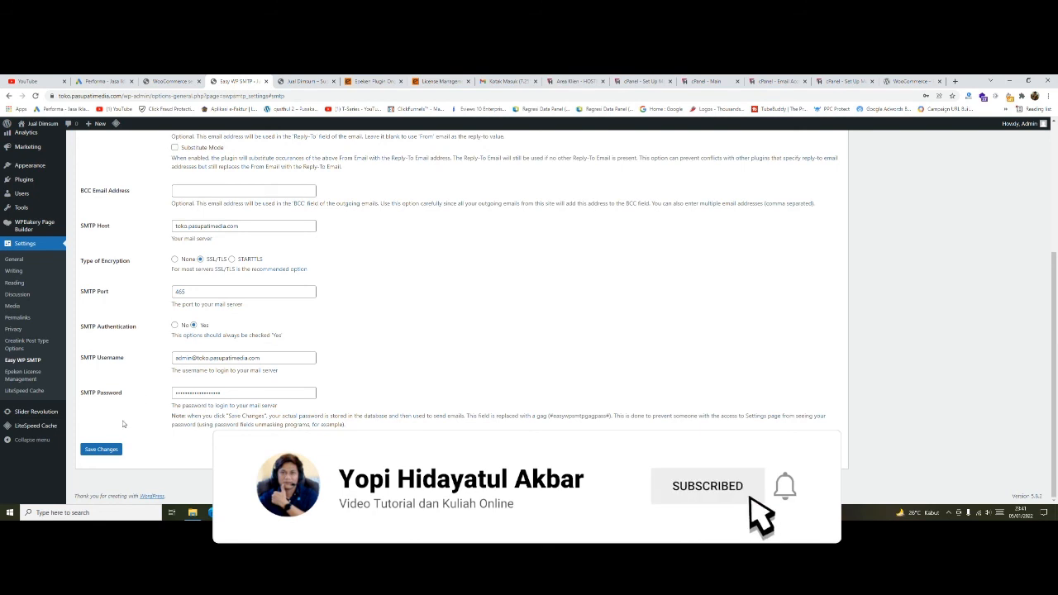
Step: Save the SMTP settings and check the recipient address in the Test Email form
click(101, 449)
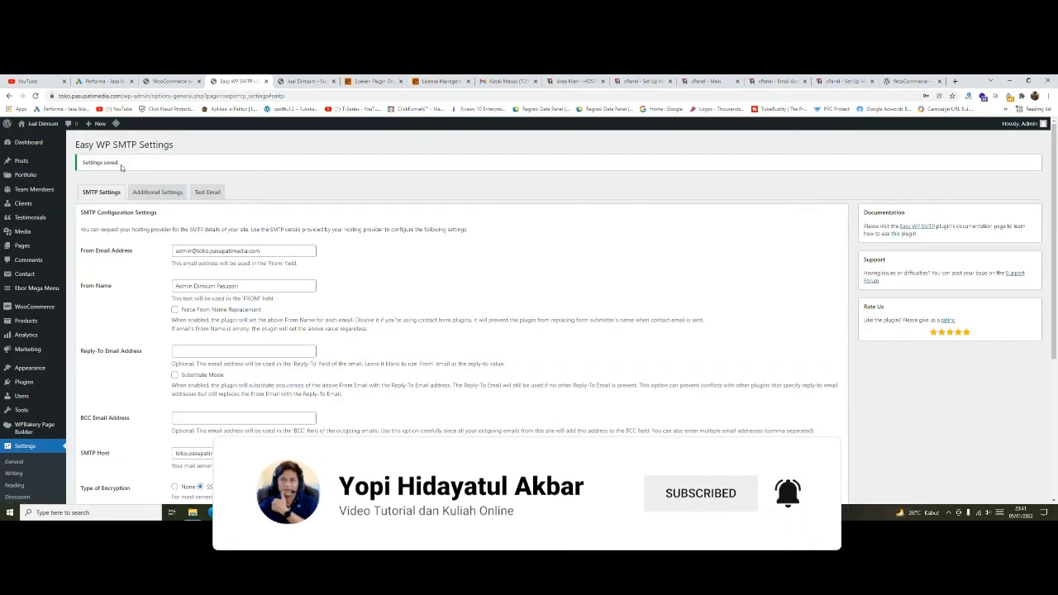
click(208, 191)
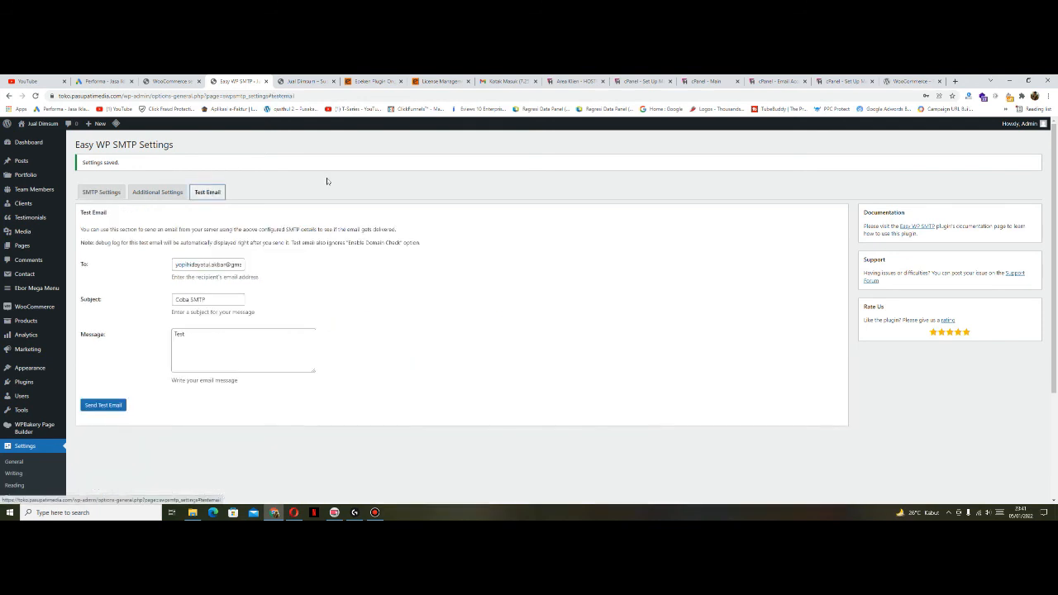
click(227, 264)
click(325, 269)
click(186, 264)
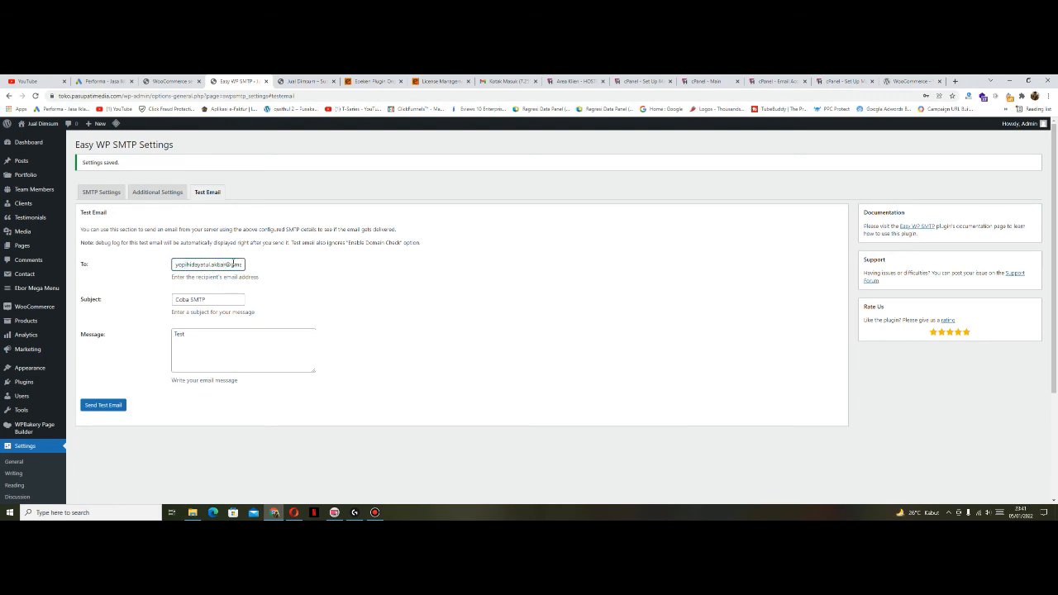
click(295, 264)
click(504, 81)
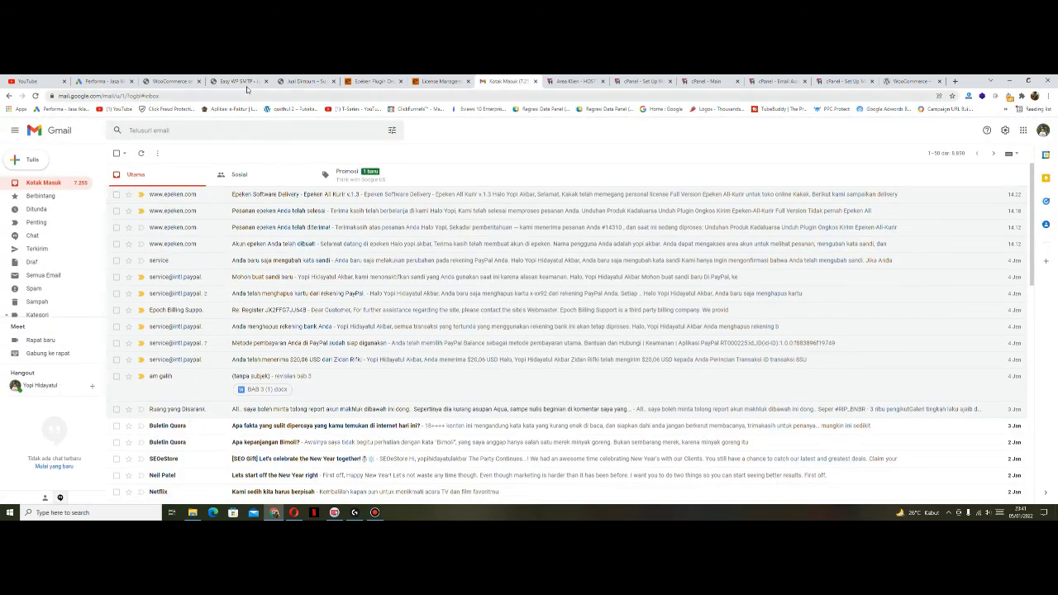
click(240, 81)
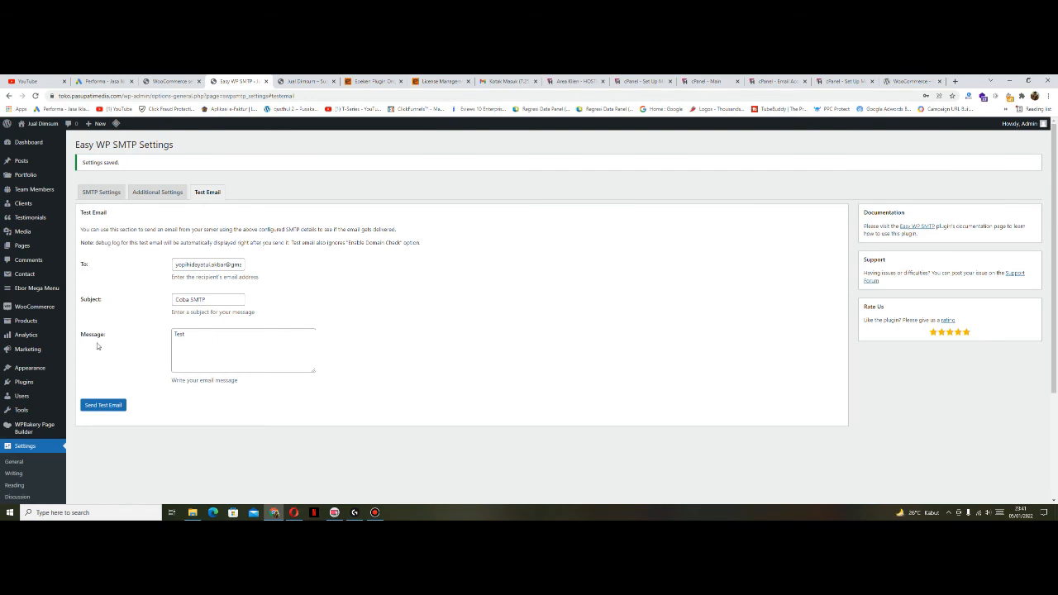
Step: Complete the message as 'Test smtp wordpress' and send the 'Coba SMTP' test email
click(204, 335)
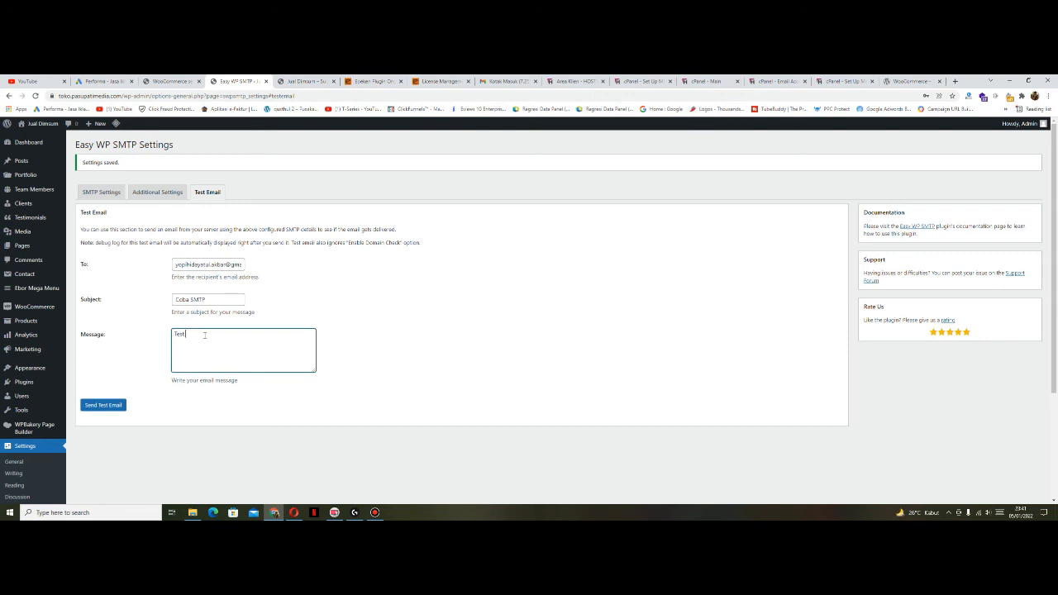
text(smtp wordpress)
click(304, 310)
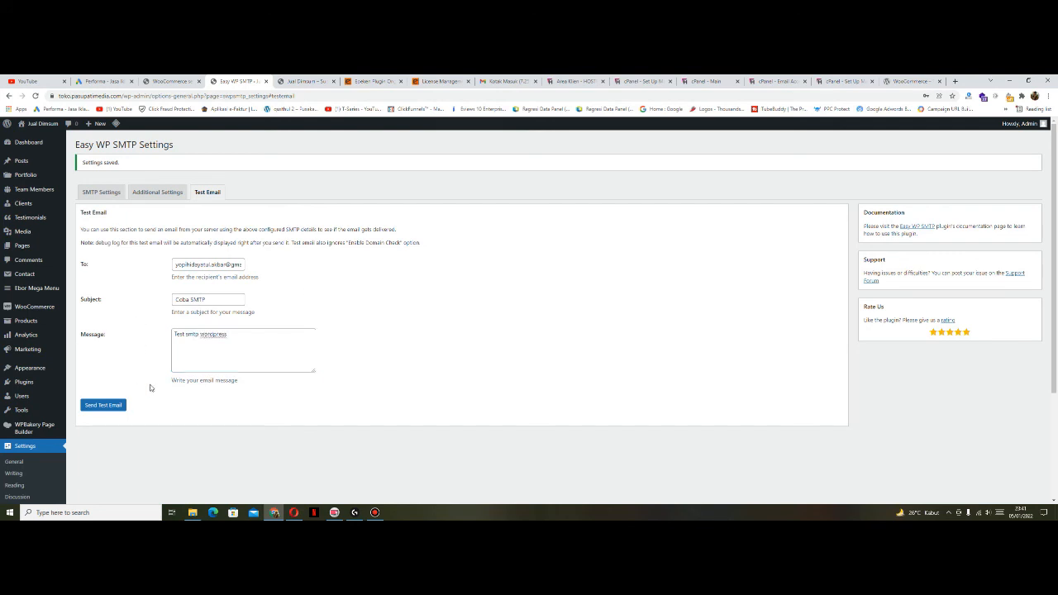
click(242, 338)
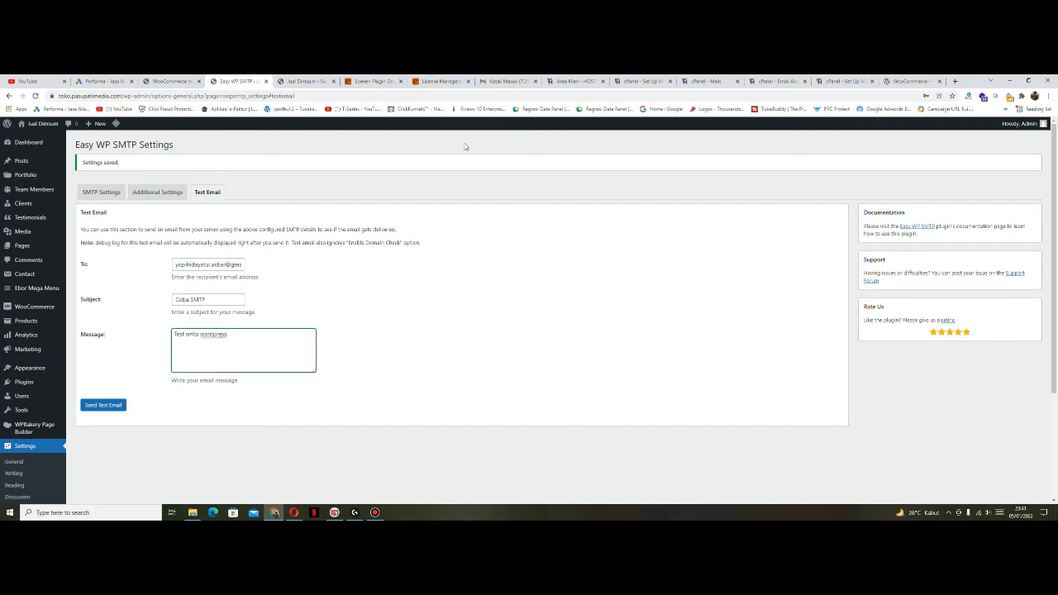
click(402, 331)
click(110, 408)
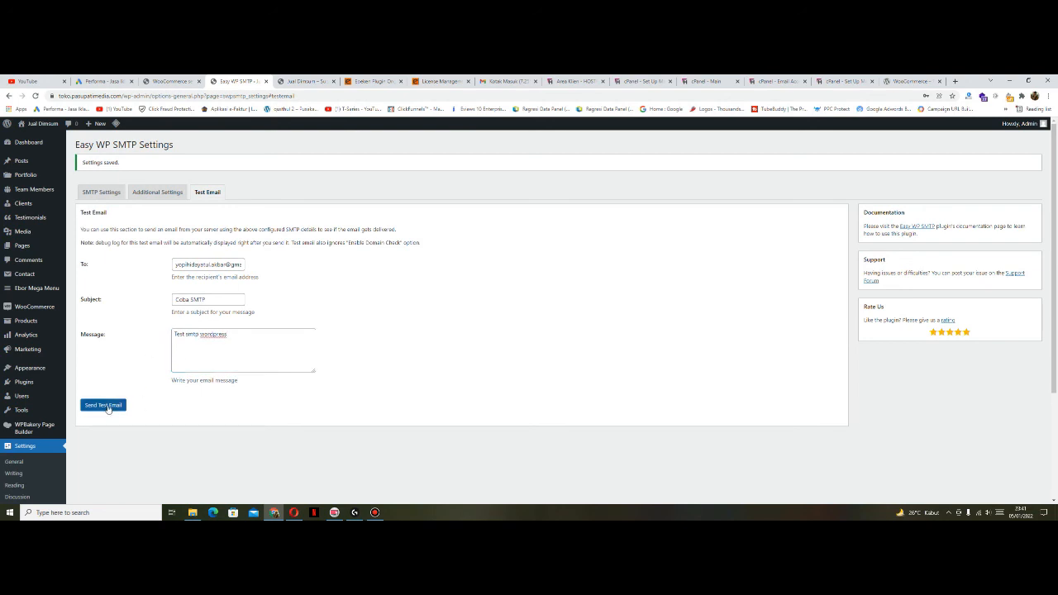
click(108, 406)
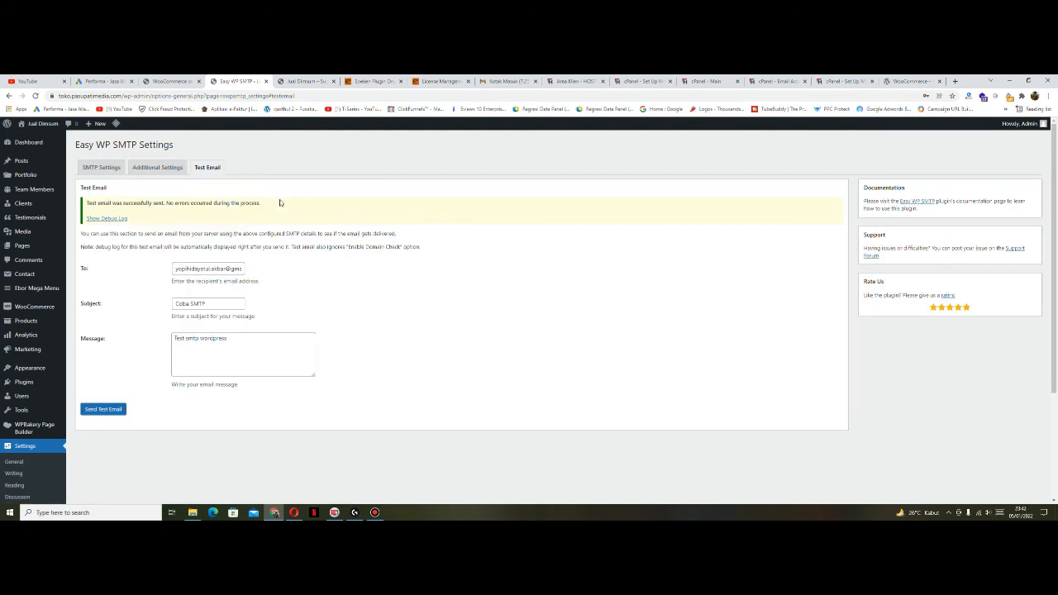
click(508, 82)
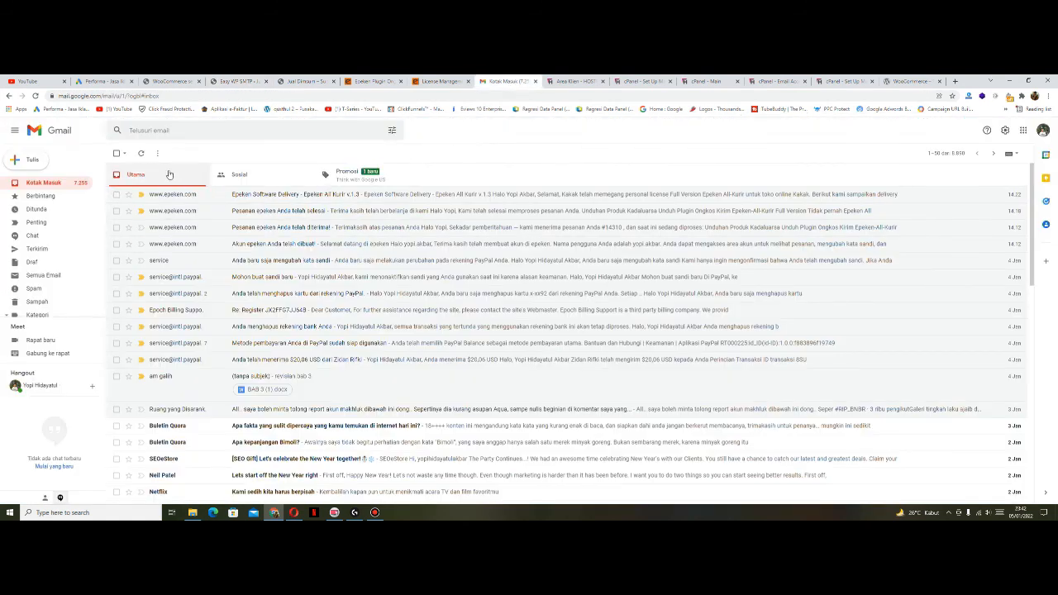
click(141, 154)
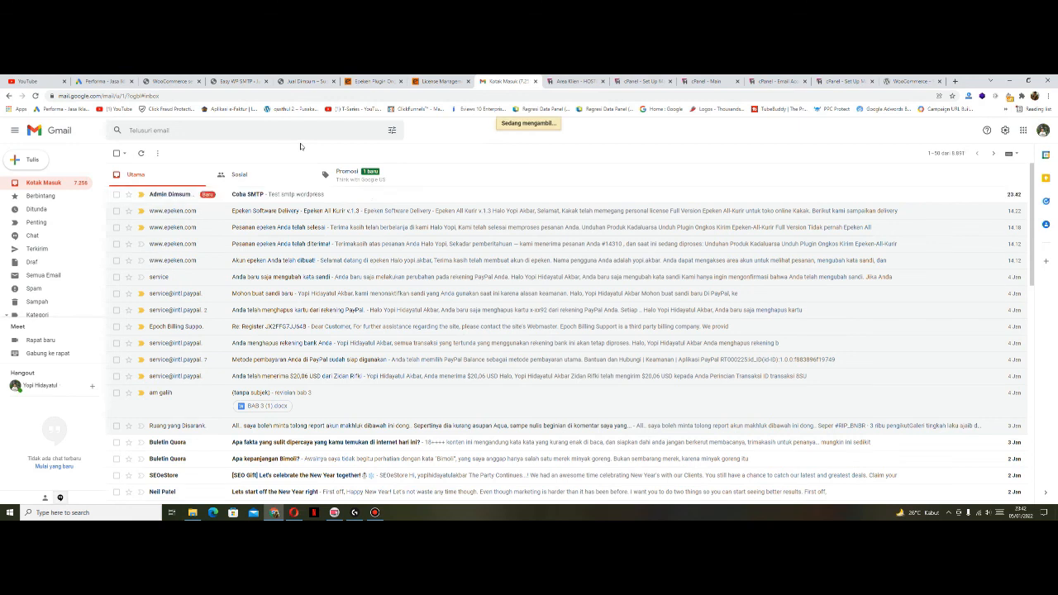
click(177, 196)
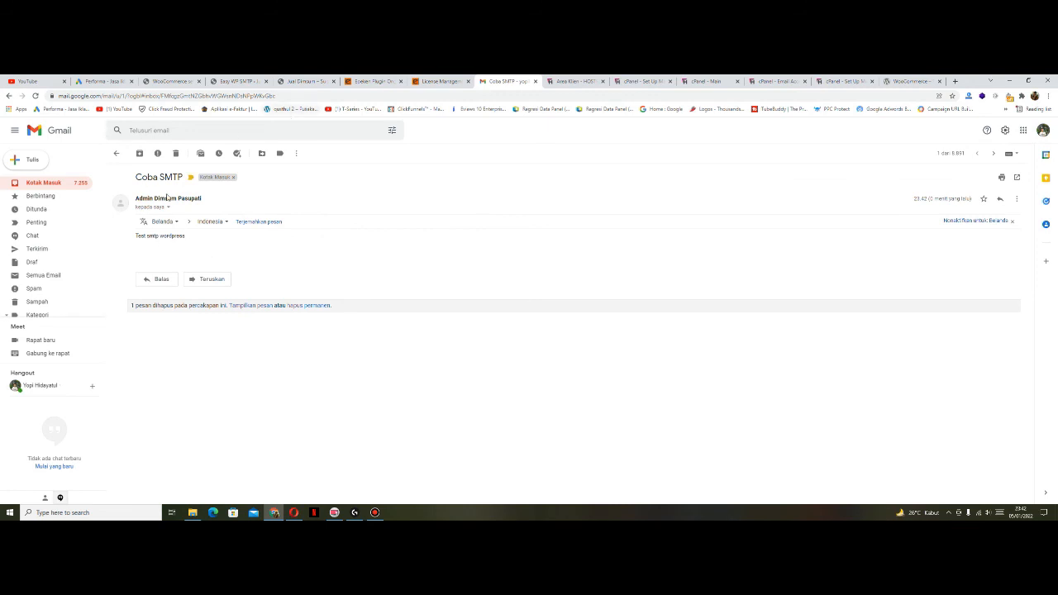
click(118, 155)
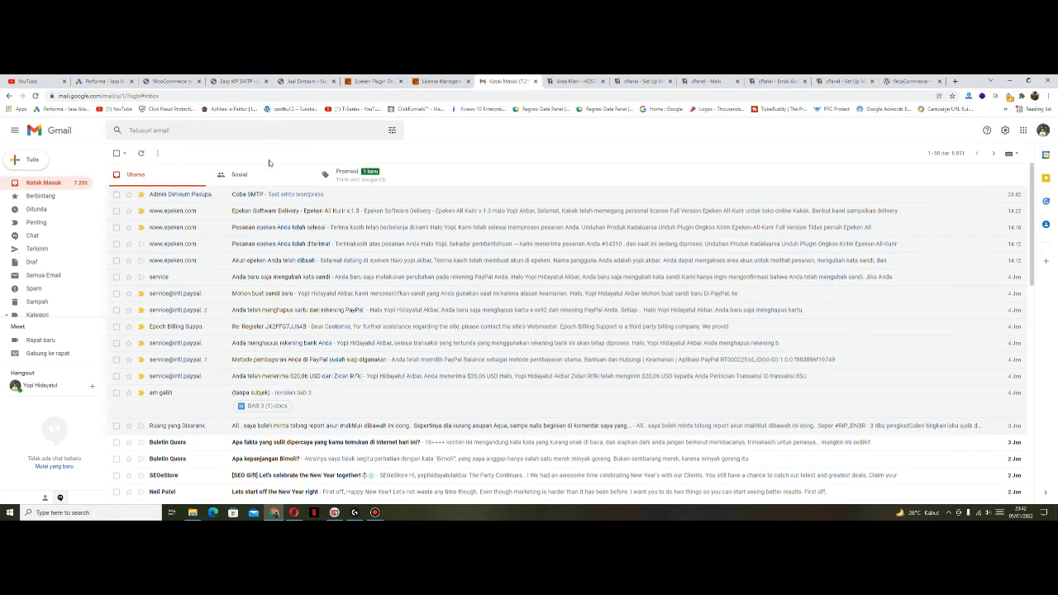
click(235, 81)
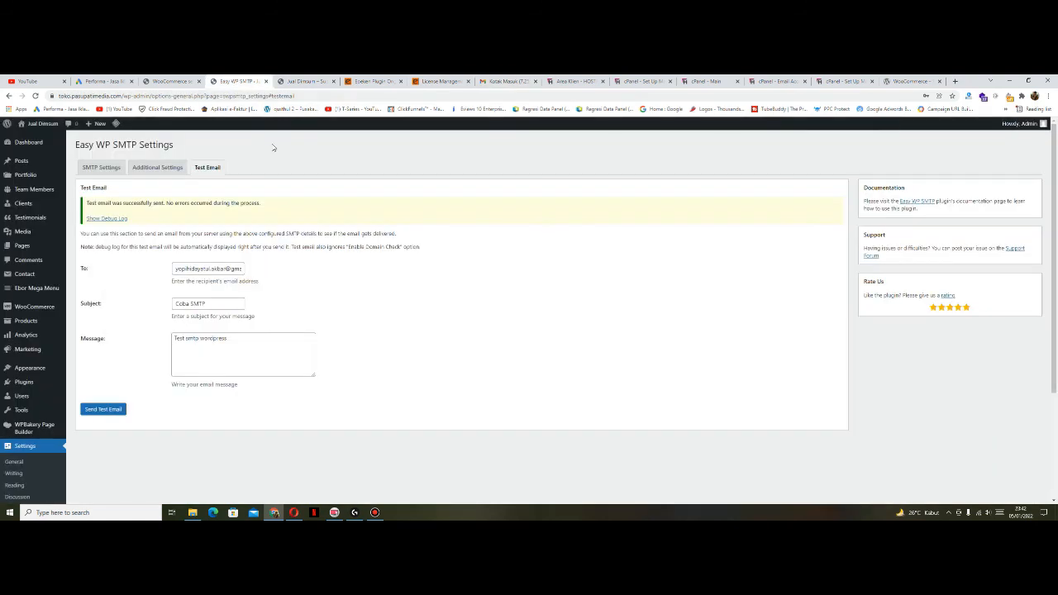